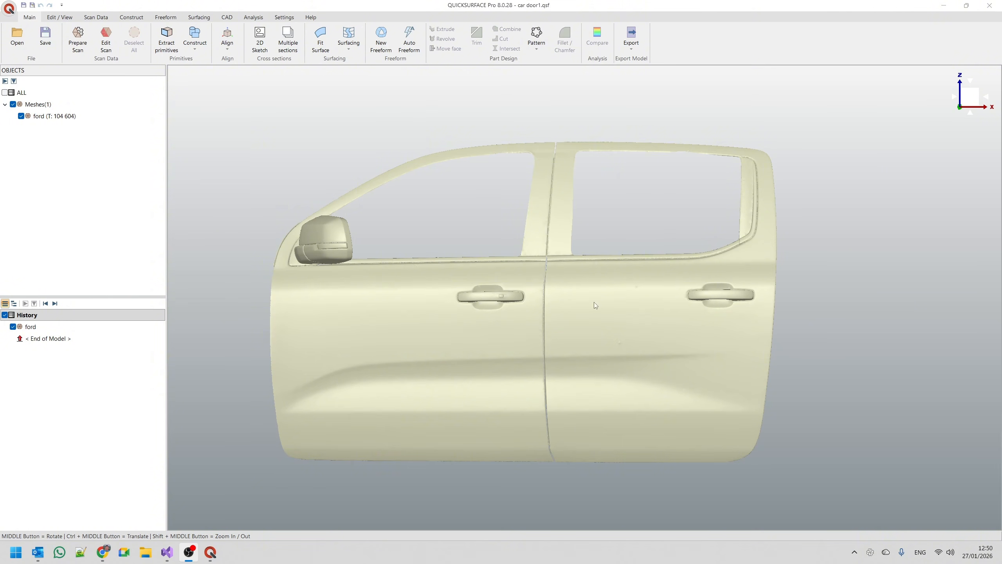
Hide the rear door handle and its surrounding recess in the ford mesh, using a free-hand filled selection, and finish editing the scan.
{"action": "middle_click_drag", "start_coordinate": [593, 302], "coordinate": [554, 327]}
{"action": "mouse_move", "coordinate": [989, 58]}
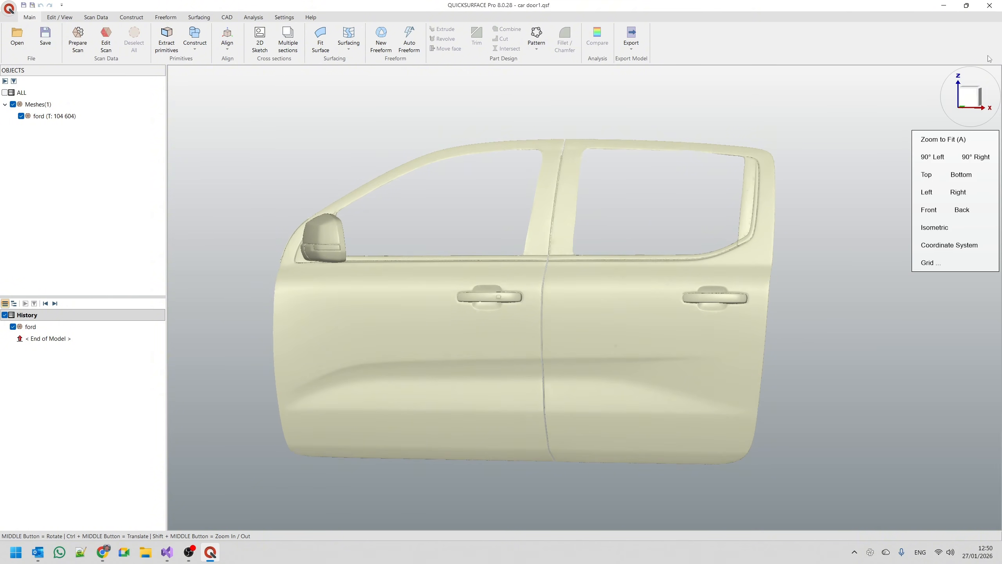
{"action": "left_click", "coordinate": [968, 97]}
{"action": "scroll", "coordinate": [810, 331], "scroll_direction": "up", "scroll_amount": 4}
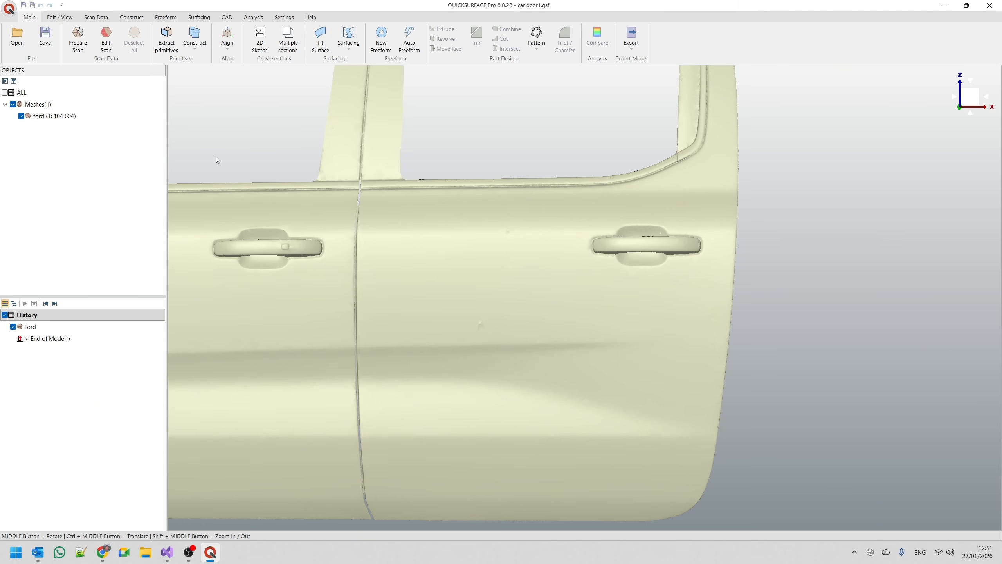
{"action": "left_click", "coordinate": [106, 40]}
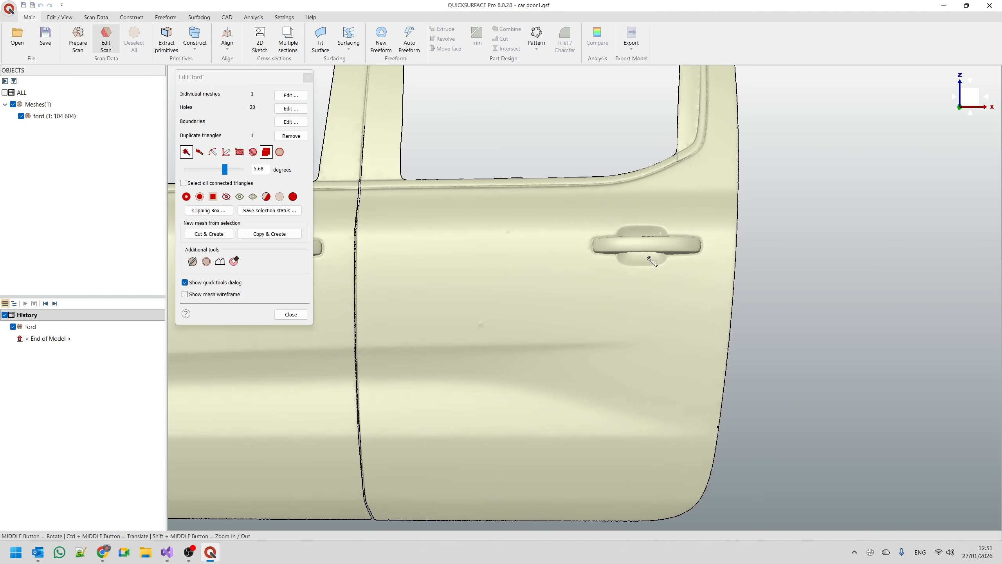
{"action": "left_click", "coordinate": [200, 153]}
{"action": "scroll", "coordinate": [641, 245], "scroll_direction": "up", "scroll_amount": 5}
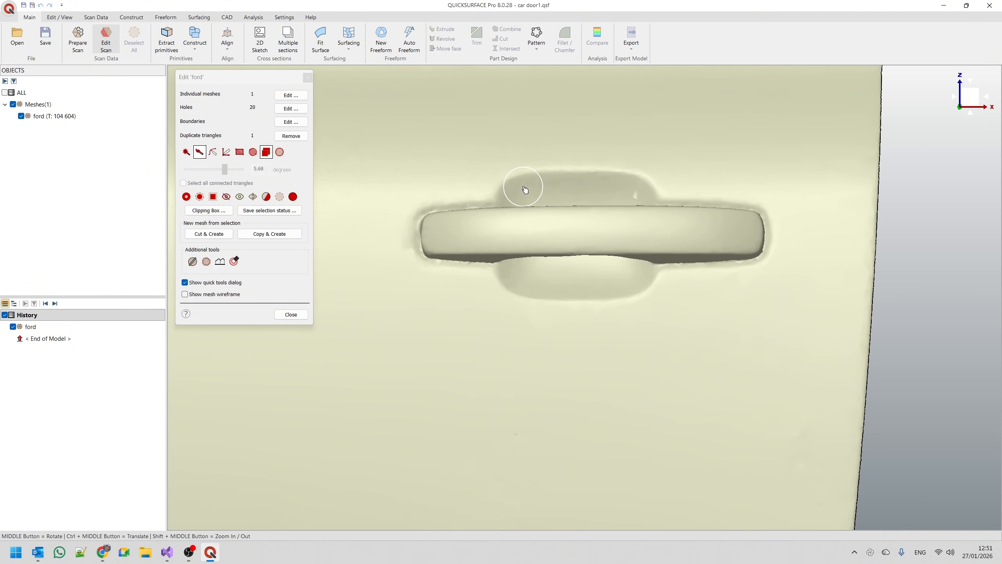
{"action": "mouse_move", "coordinate": [525, 190]}
{"action": "left_mouse_down"}
{"action": "mouse_move", "coordinate": [437, 217]}
{"action": "mouse_move", "coordinate": [428, 239]}
{"action": "mouse_move", "coordinate": [551, 287]}
{"action": "mouse_move", "coordinate": [626, 287]}
{"action": "mouse_move", "coordinate": [696, 258]}
{"action": "mouse_move", "coordinate": [754, 252]}
{"action": "mouse_move", "coordinate": [758, 235]}
{"action": "mouse_move", "coordinate": [733, 224]}
{"action": "mouse_move", "coordinate": [624, 188]}
{"action": "mouse_move", "coordinate": [579, 194]}
{"action": "left_mouse_up"}
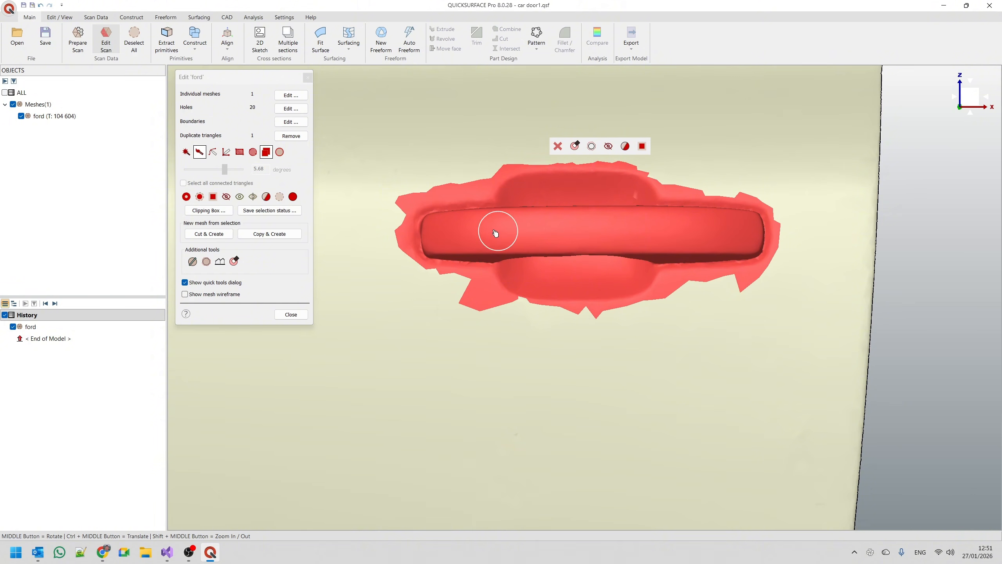
{"action": "left_click", "coordinate": [226, 196]}
{"action": "scroll", "coordinate": [576, 257], "scroll_direction": "down", "scroll_amount": 3}
{"action": "scroll", "coordinate": [580, 257], "scroll_direction": "down", "scroll_amount": 3}
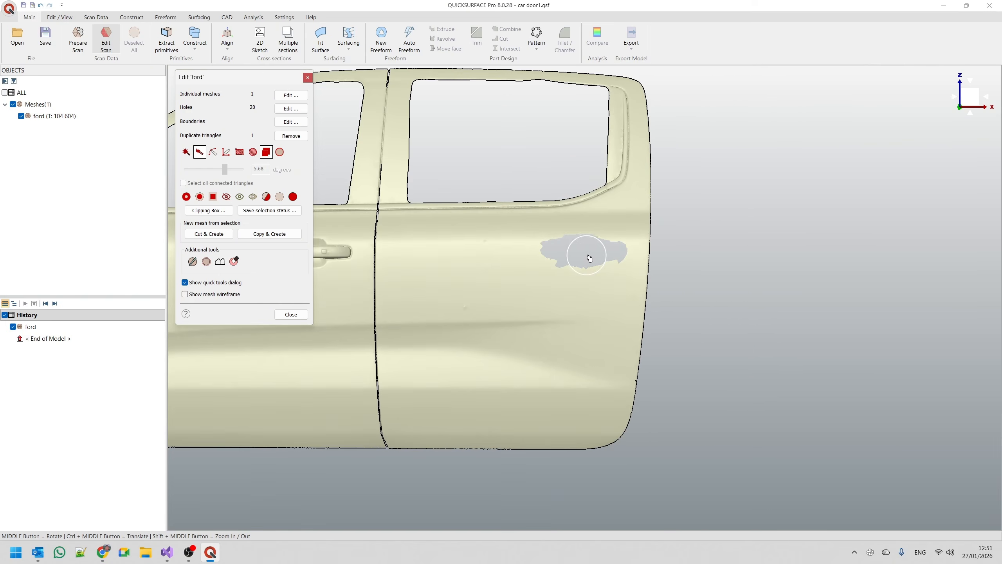
{"action": "scroll", "coordinate": [477, 268], "scroll_direction": "up", "scroll_amount": 3}
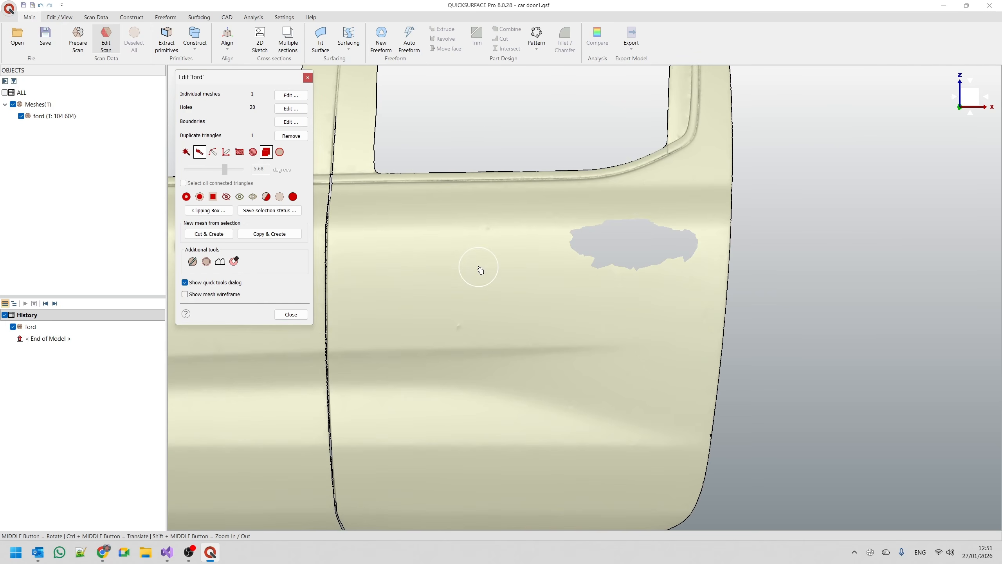
{"action": "left_click", "coordinate": [291, 314]}
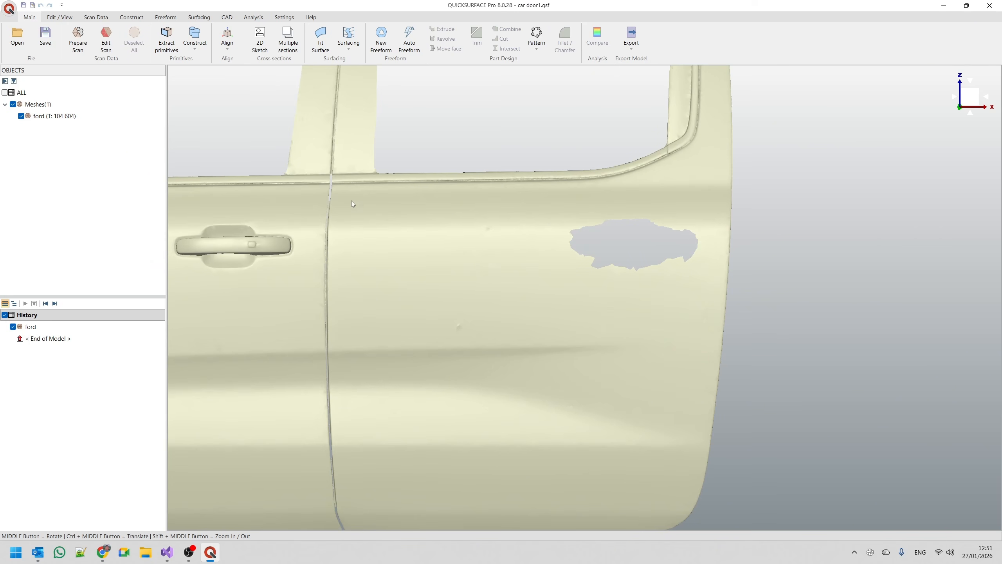
Start a 3D sketch and draw three-point curves on the rear door mesh, below the window and down the upper rear edge.
{"action": "left_click", "coordinate": [349, 42]}
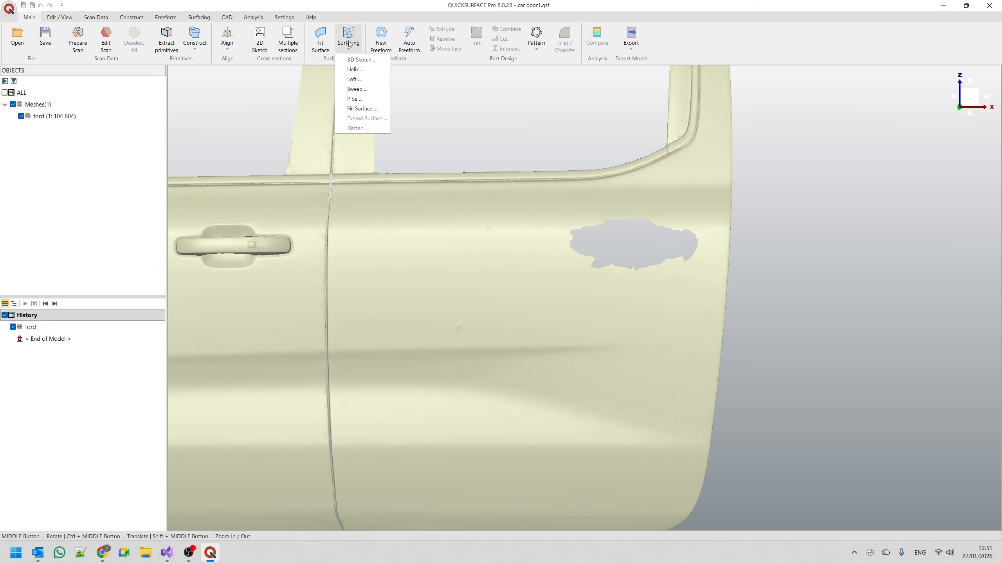
{"action": "left_click", "coordinate": [360, 59]}
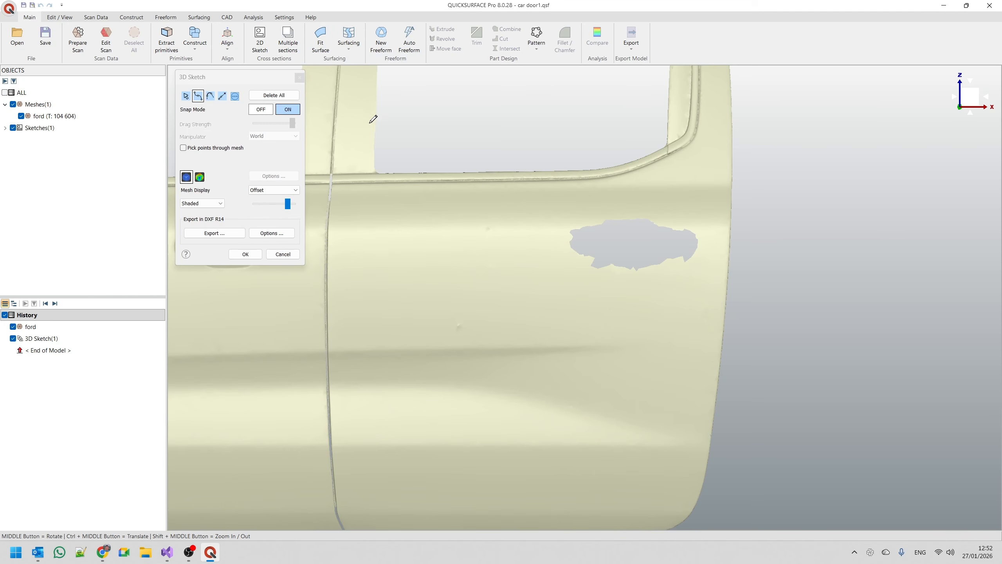
{"action": "left_click", "coordinate": [334, 187]}
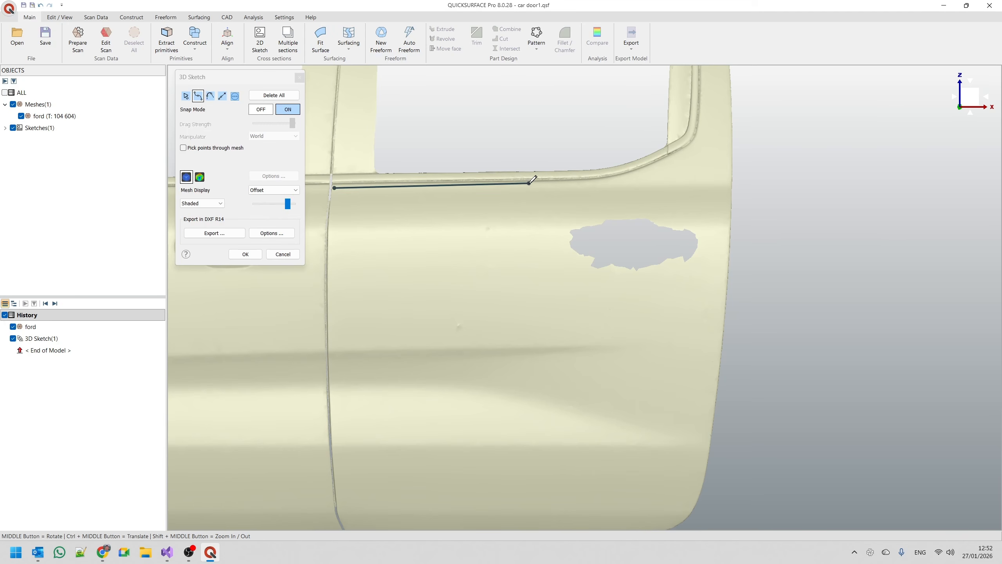
{"action": "left_click", "coordinate": [526, 187]}
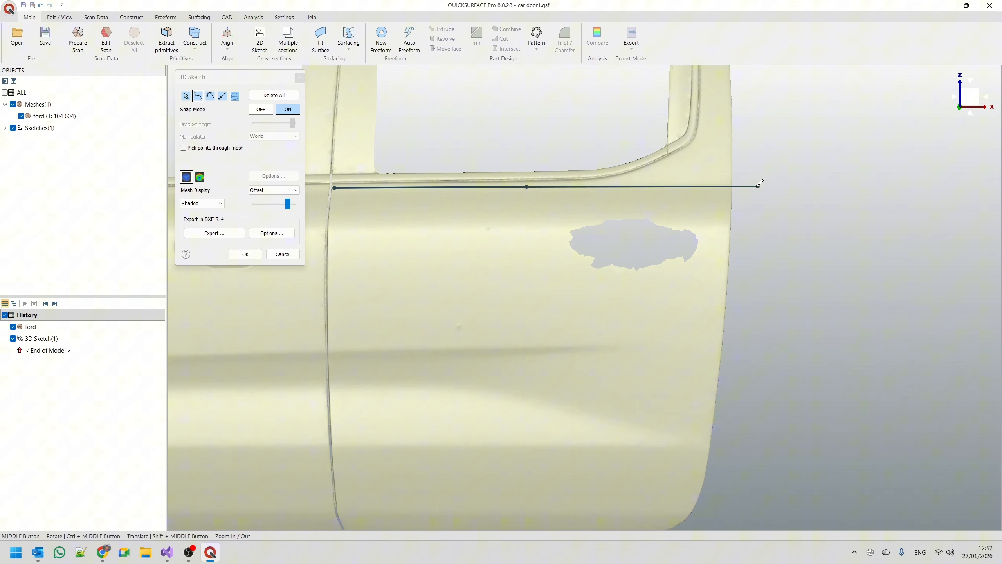
{"action": "left_click", "coordinate": [728, 185]}
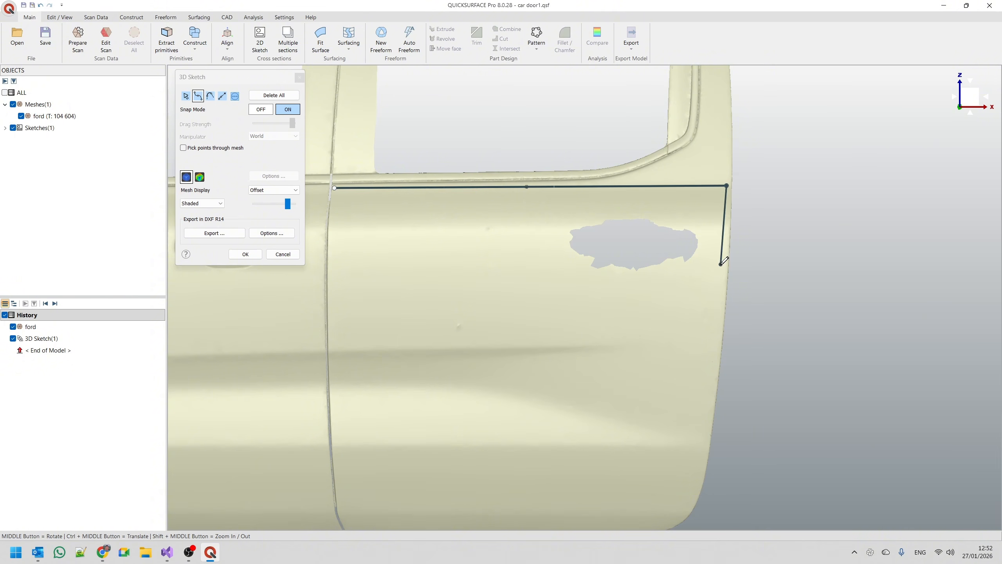
{"action": "left_click", "coordinate": [725, 224]}
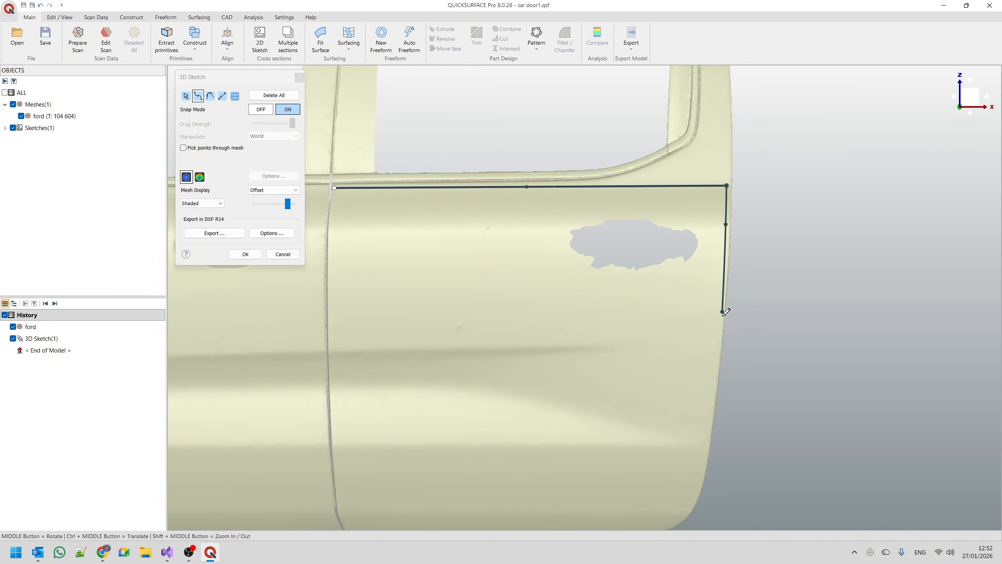
{"action": "double_click", "coordinate": [719, 335]}
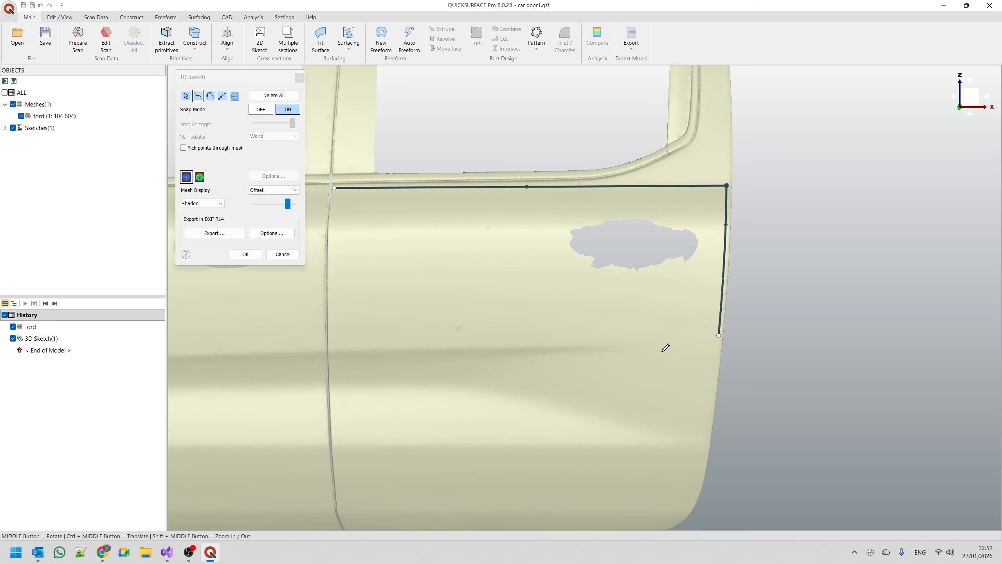
Close the sketch outline with three-point curves above the door's crease and along the gap to the front door.
{"action": "left_click", "coordinate": [331, 346]}
{"action": "left_click", "coordinate": [487, 343]}
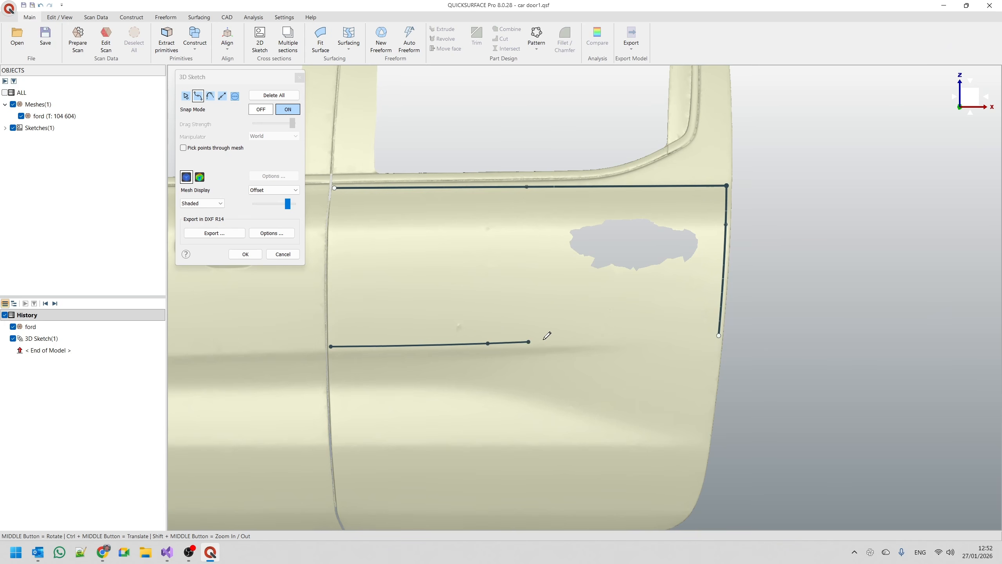
{"action": "double_click", "coordinate": [718, 336]}
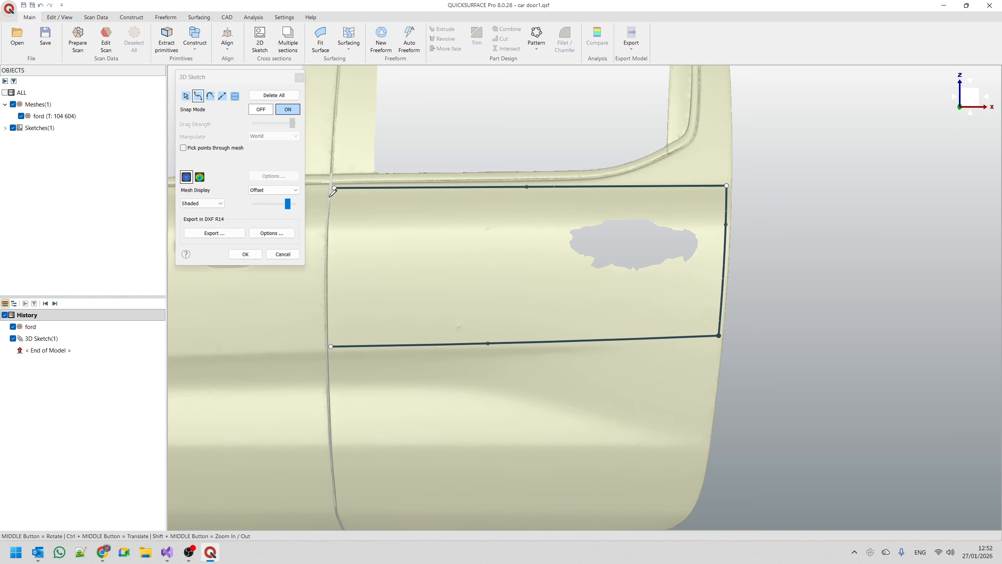
{"action": "left_click", "coordinate": [335, 187]}
{"action": "left_click", "coordinate": [331, 242]}
{"action": "double_click", "coordinate": [331, 345]}
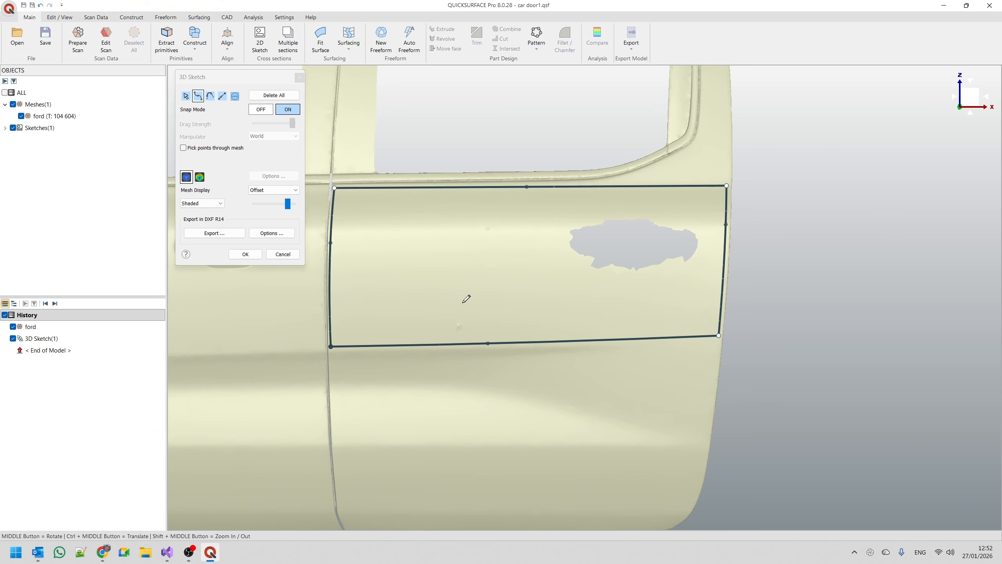
Raise the middle point of the curve along the door gap, insert a second point below it, and accept the 3D sketch.
{"action": "scroll", "coordinate": [571, 238], "scroll_direction": "down", "scroll_amount": 3}
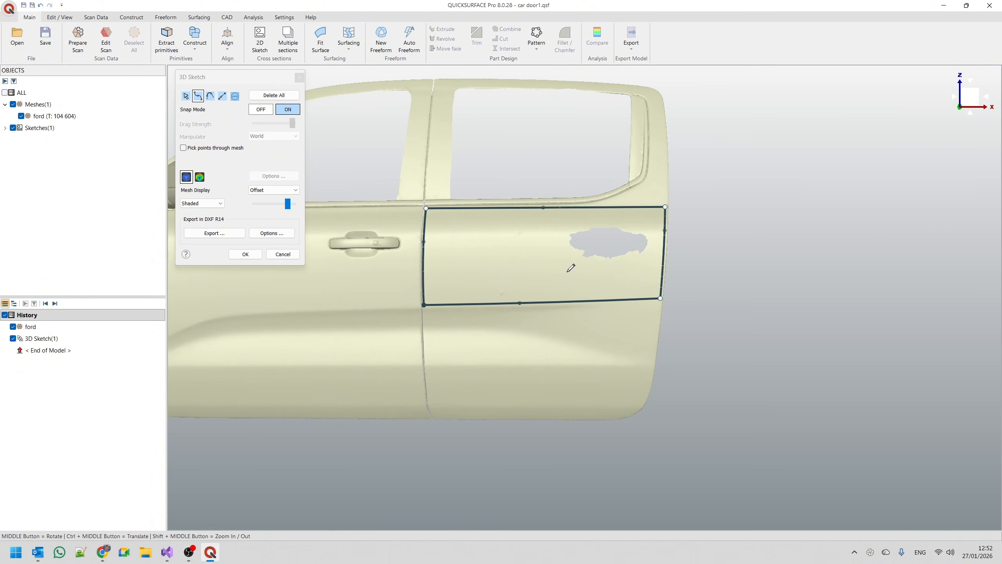
{"action": "scroll", "coordinate": [580, 328], "scroll_direction": "up", "scroll_amount": 2}
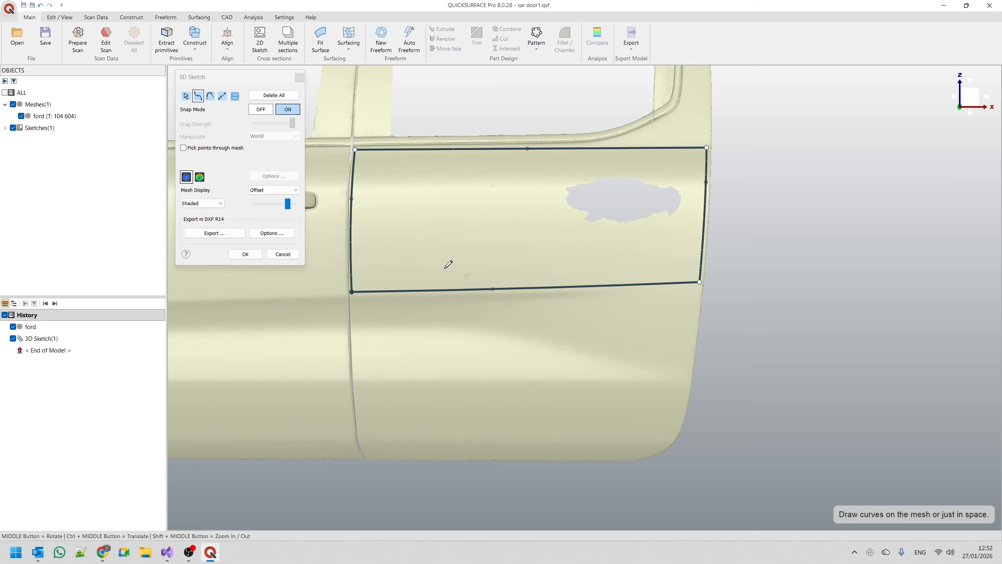
{"action": "left_click", "coordinate": [186, 96]}
{"action": "scroll", "coordinate": [315, 211], "scroll_direction": "up", "scroll_amount": 4}
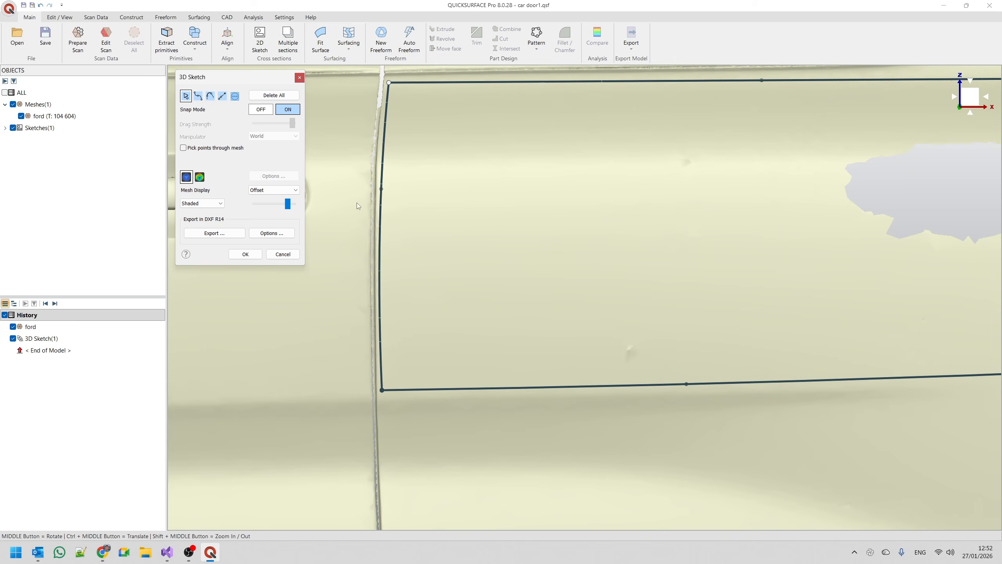
{"action": "left_click_drag", "start_coordinate": [382, 190], "coordinate": [383, 160]}
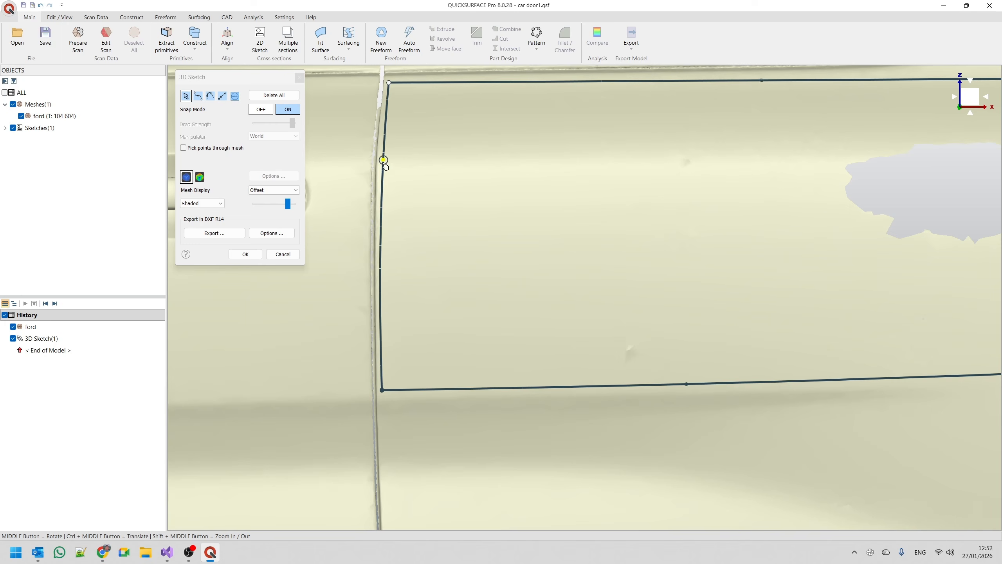
{"action": "left_click", "coordinate": [383, 272]}
{"action": "left_click_drag", "start_coordinate": [385, 273], "coordinate": [382, 277]}
{"action": "left_click", "coordinate": [381, 276]}
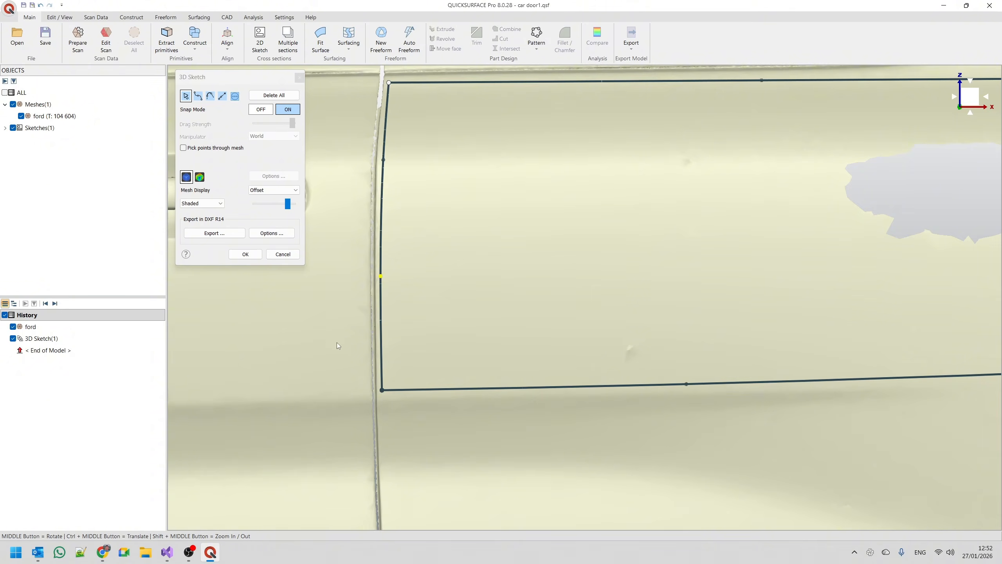
{"action": "scroll", "coordinate": [338, 346], "scroll_direction": "down", "scroll_amount": 3}
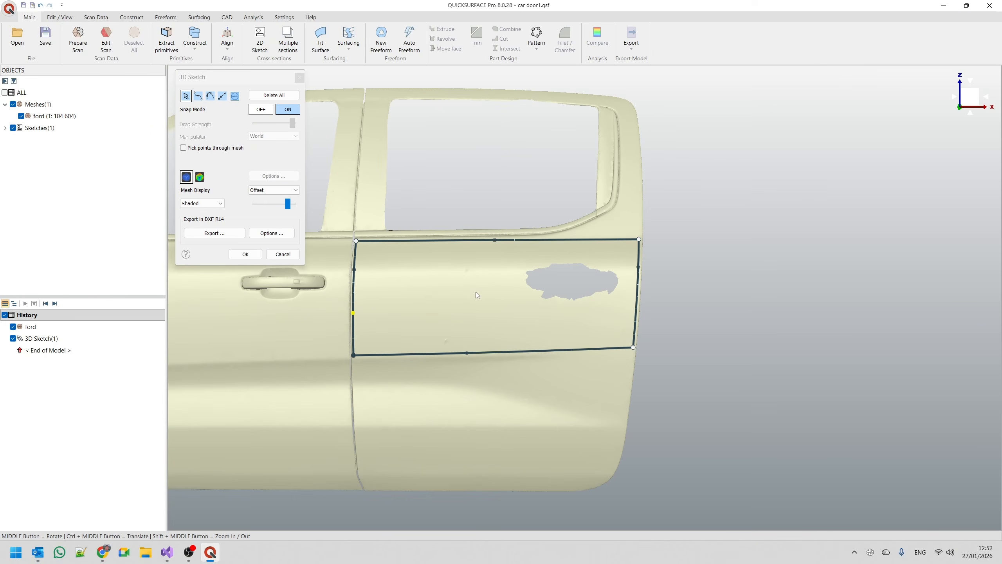
{"action": "left_click", "coordinate": [244, 255]}
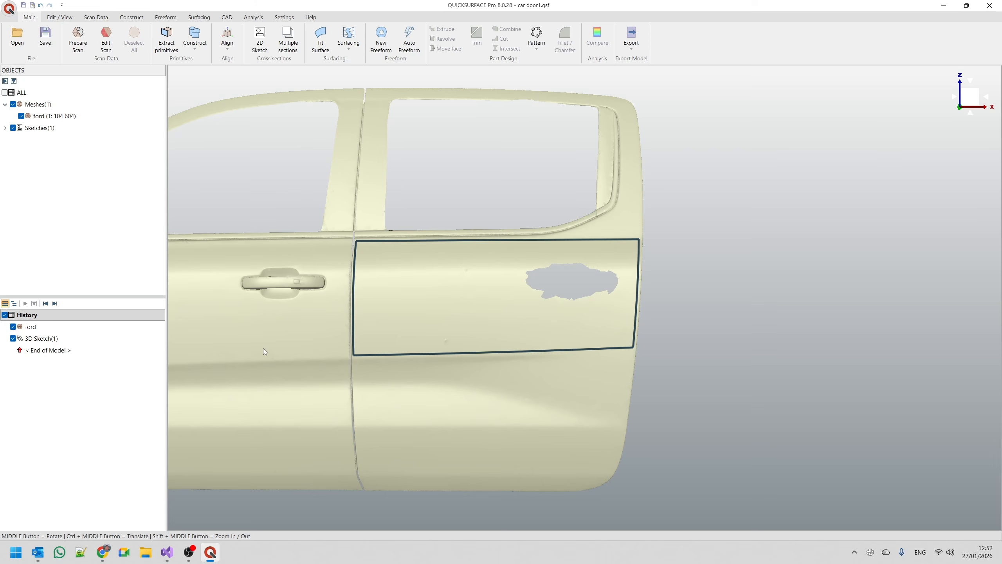
Create a Fill Surface bounded by the four connected sketch curves on the rear door.
{"action": "left_click", "coordinate": [352, 48]}
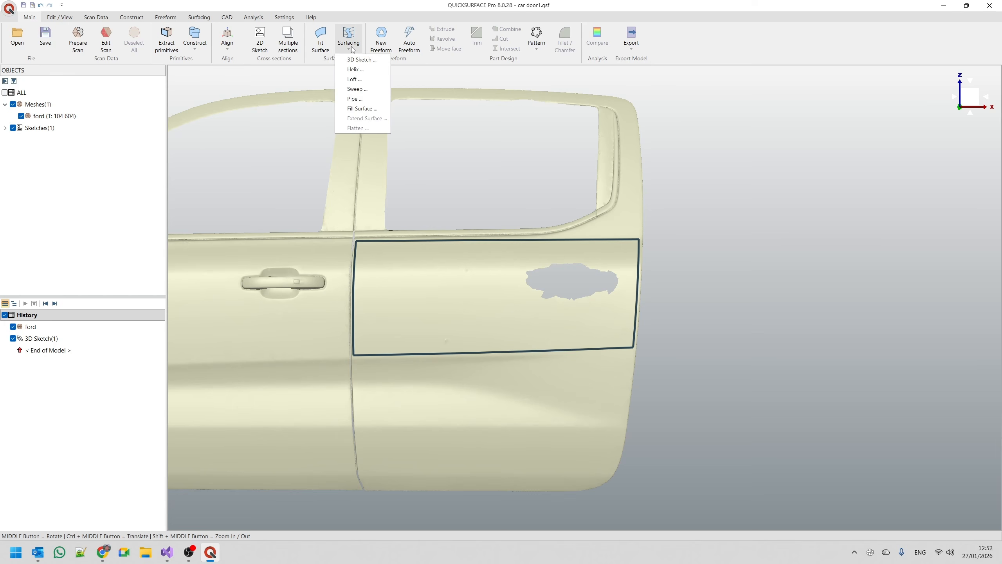
{"action": "left_click", "coordinate": [363, 111]}
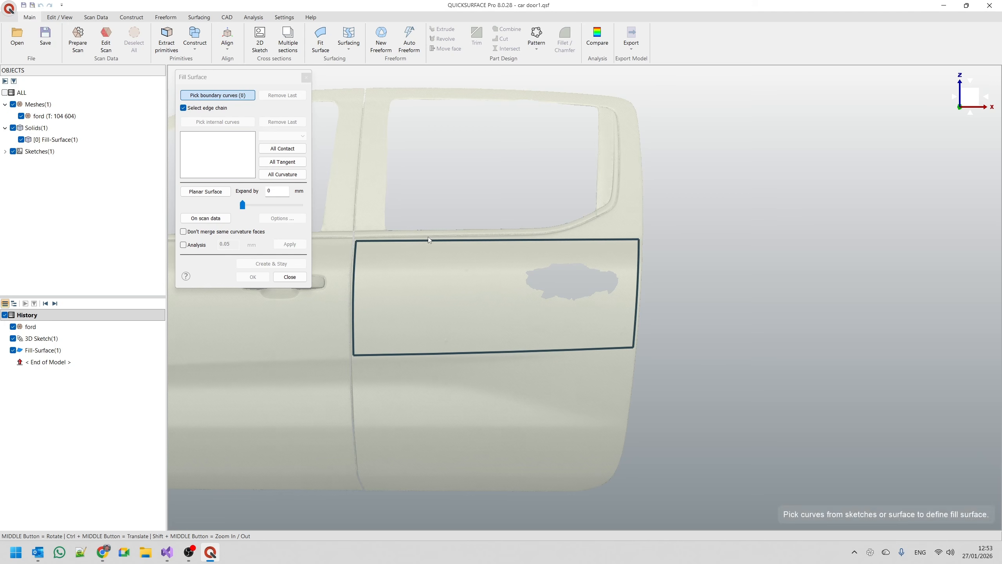
{"action": "left_click", "coordinate": [455, 242]}
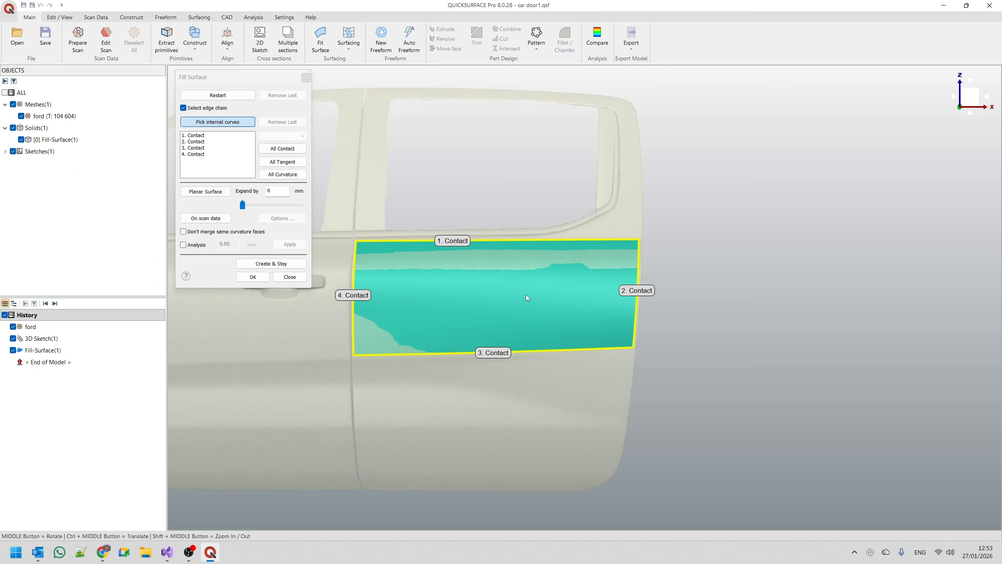
{"action": "left_click", "coordinate": [253, 277]}
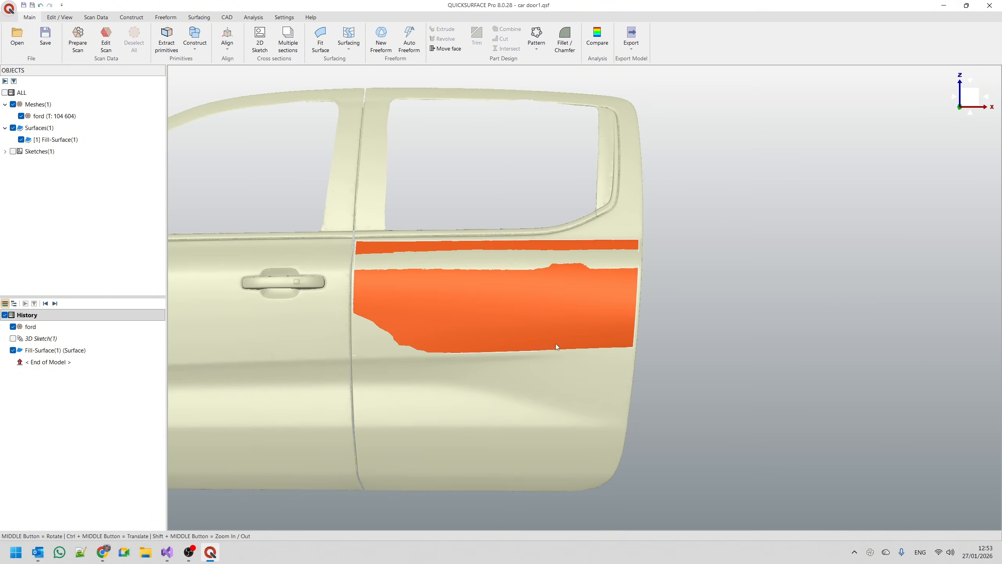
Edit the rear door's fill surface and fit it on the scan data.
{"action": "middle_click_drag", "start_coordinate": [556, 346], "coordinate": [331, 266]}
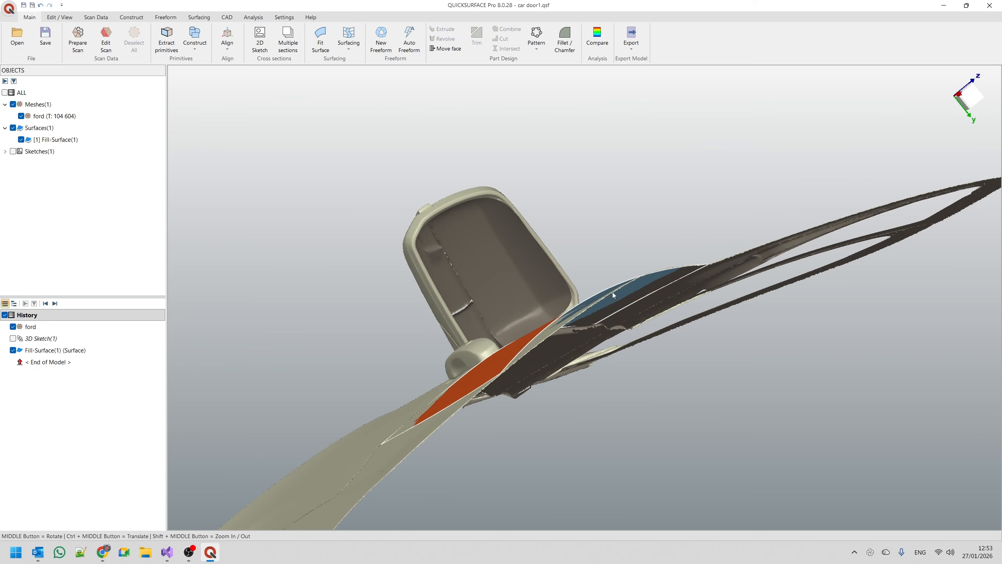
{"action": "middle_click_drag", "start_coordinate": [564, 319], "coordinate": [256, 322]}
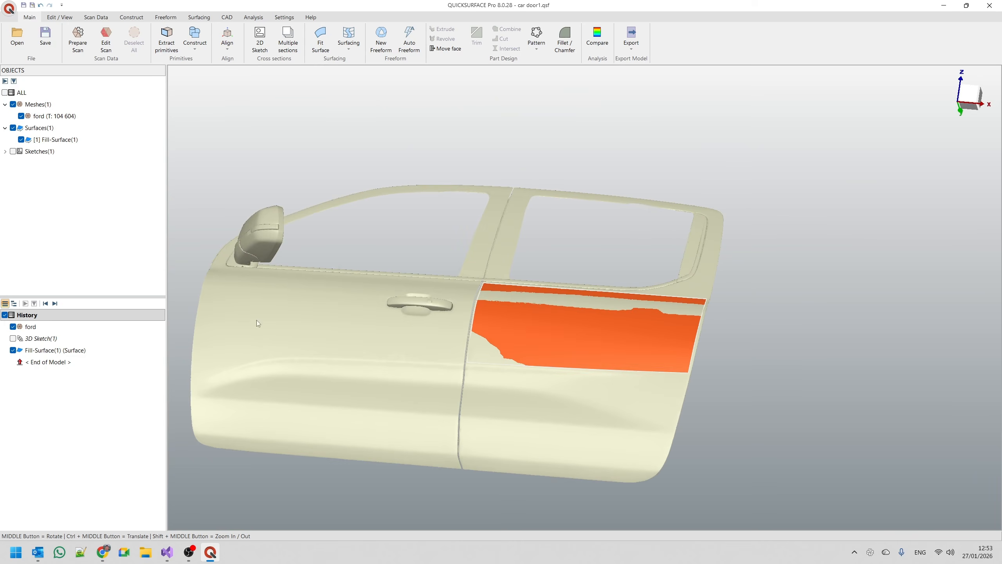
{"action": "right_click", "coordinate": [40, 351]}
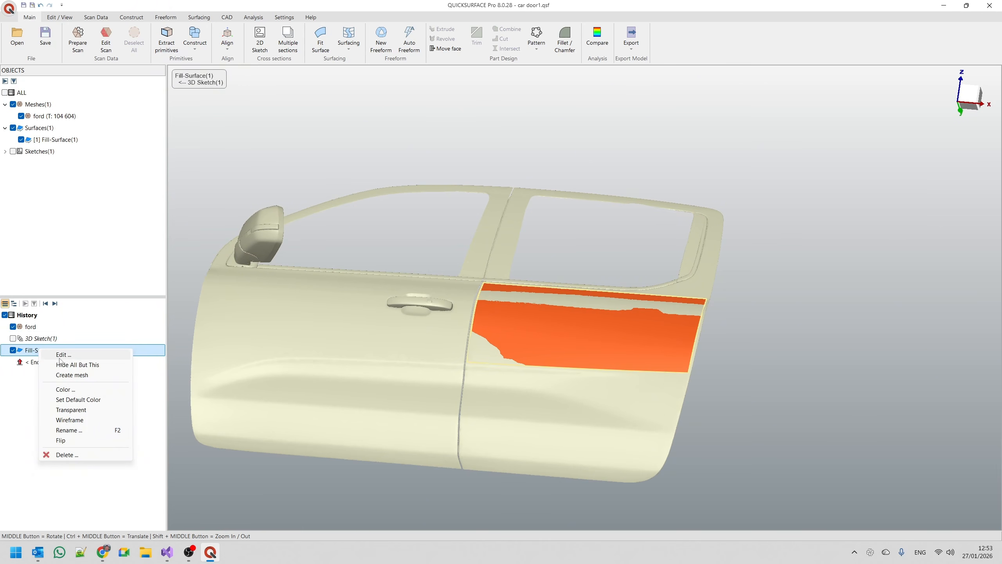
{"action": "left_click", "coordinate": [59, 357]}
{"action": "middle_click_drag", "start_coordinate": [540, 324], "coordinate": [613, 365]}
{"action": "scroll", "coordinate": [598, 348], "scroll_direction": "up", "scroll_amount": 3}
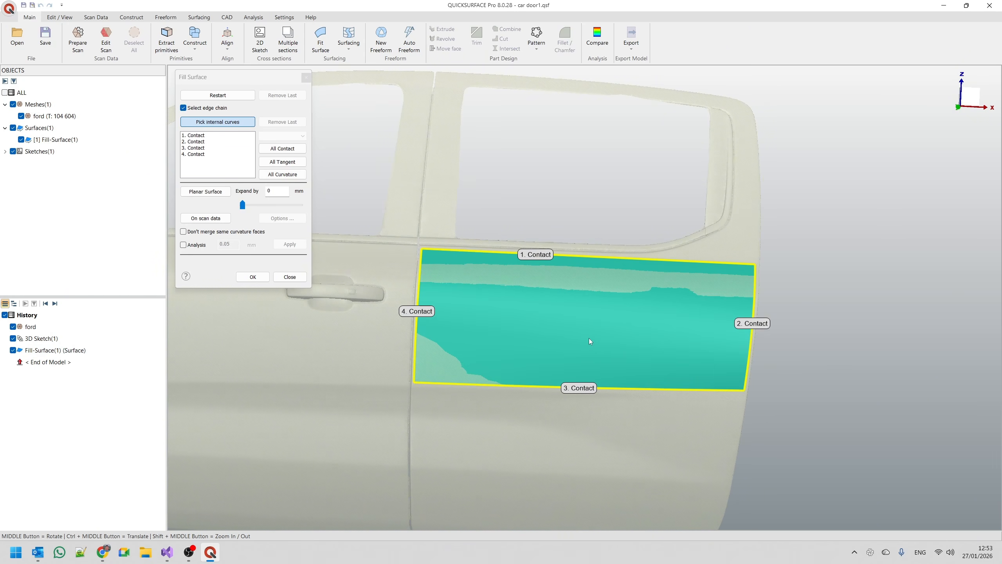
{"action": "left_click", "coordinate": [205, 218]}
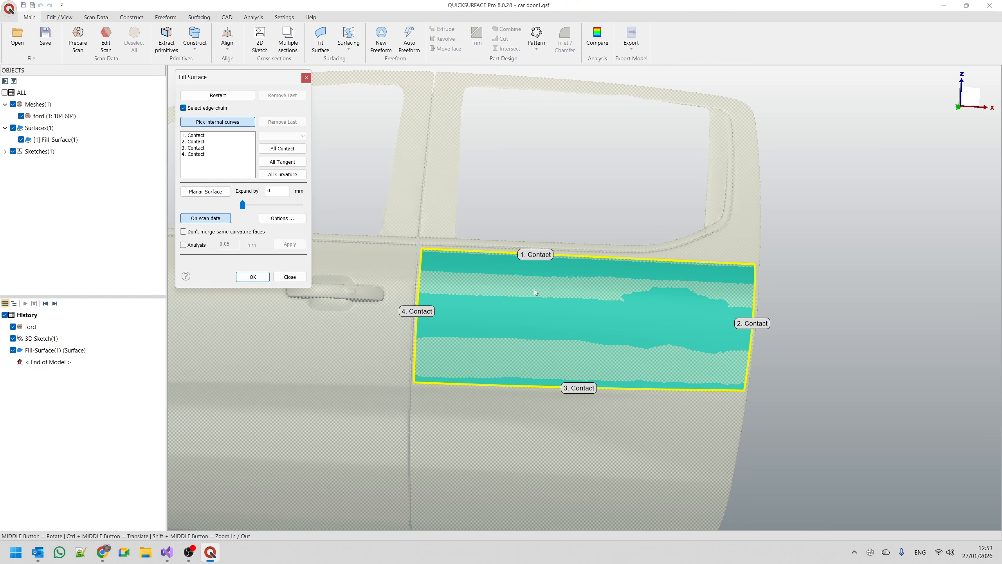
Set the scan-data fit options to a UV count of 20 with axis alignment on.
{"action": "left_click", "coordinate": [283, 218]}
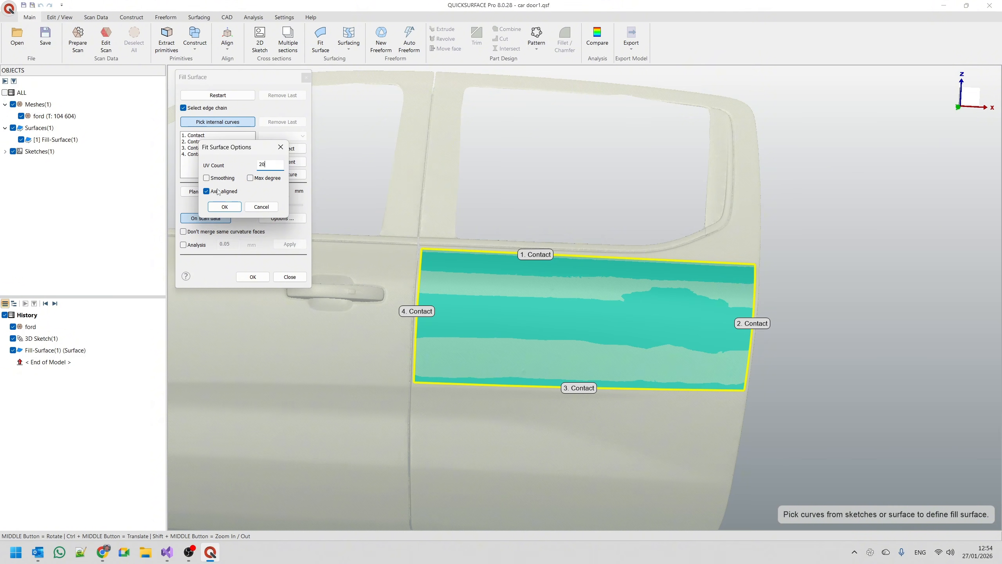
{"action": "left_click", "coordinate": [229, 207]}
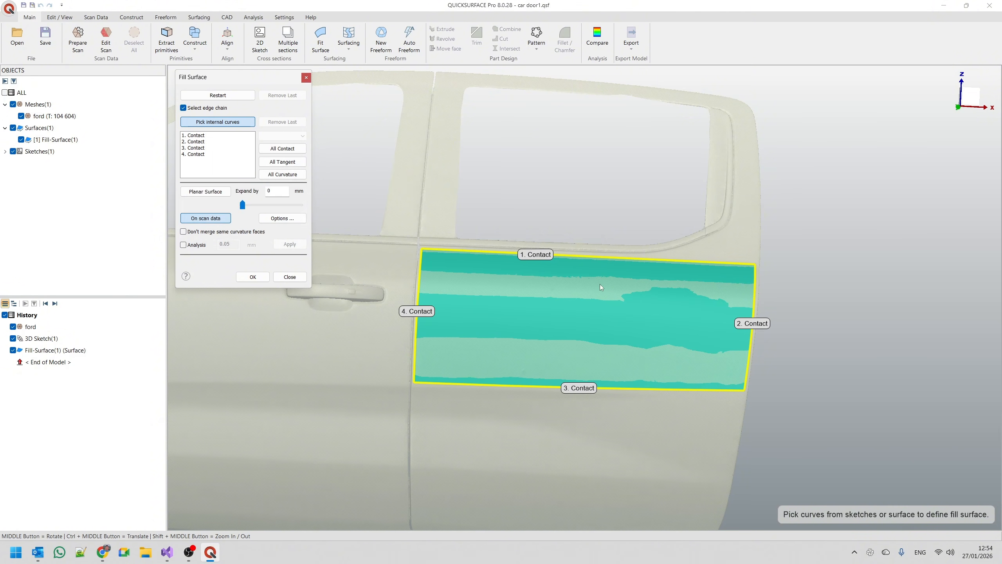
{"action": "mouse_move", "coordinate": [571, 306]}
{"action": "middle_mouse_down"}
{"action": "mouse_move", "coordinate": [521, 387]}
{"action": "mouse_move", "coordinate": [464, 335]}
{"action": "middle_mouse_up"}
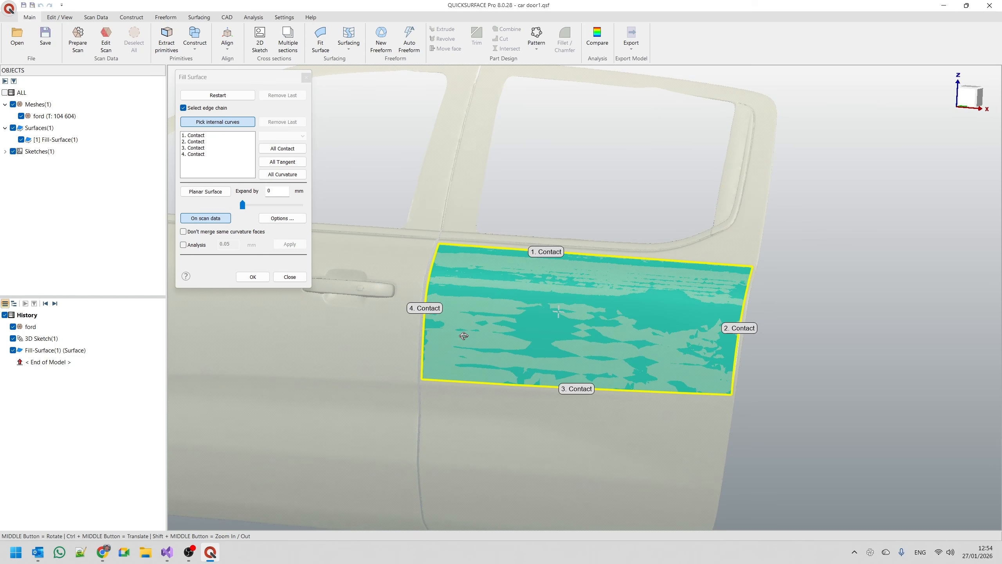
{"action": "scroll", "coordinate": [664, 315], "scroll_direction": "up", "scroll_amount": 3}
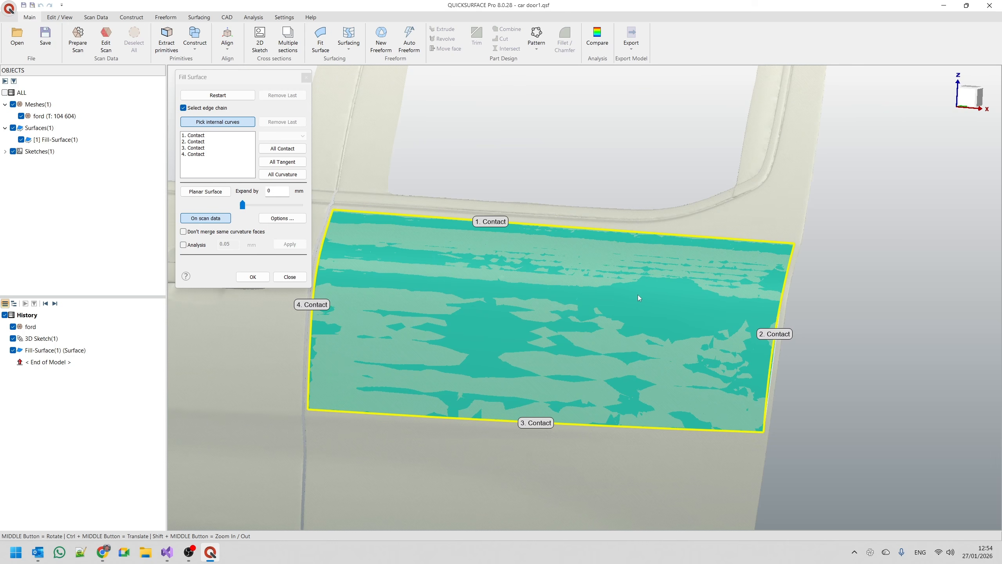
Check the fill surface with the deviation analysis at 0.05 mm and accept the edited surface.
{"action": "left_click", "coordinate": [183, 244]}
{"action": "middle_click_drag", "start_coordinate": [359, 370], "coordinate": [429, 338]}
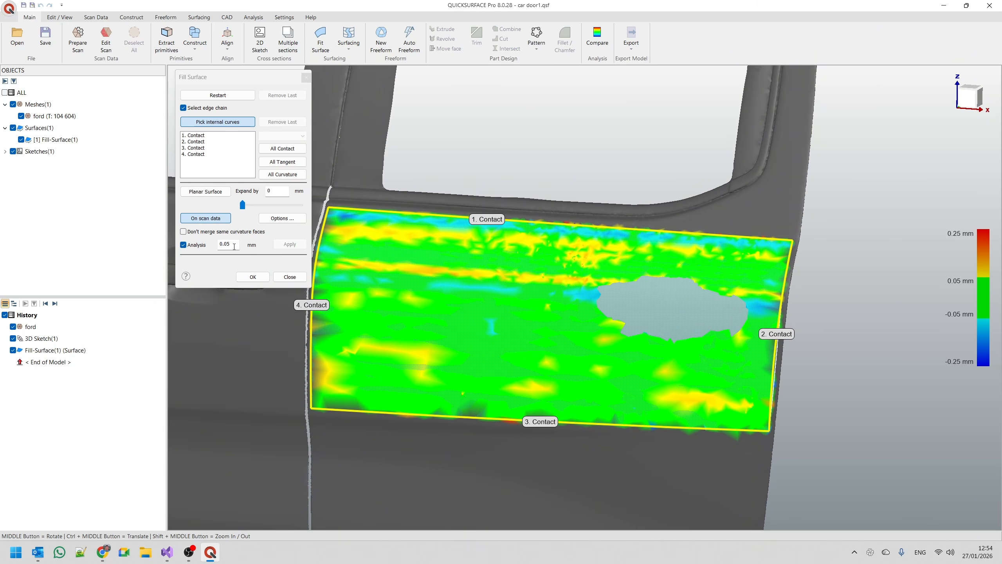
{"action": "middle_click_drag", "start_coordinate": [484, 307], "coordinate": [532, 289]}
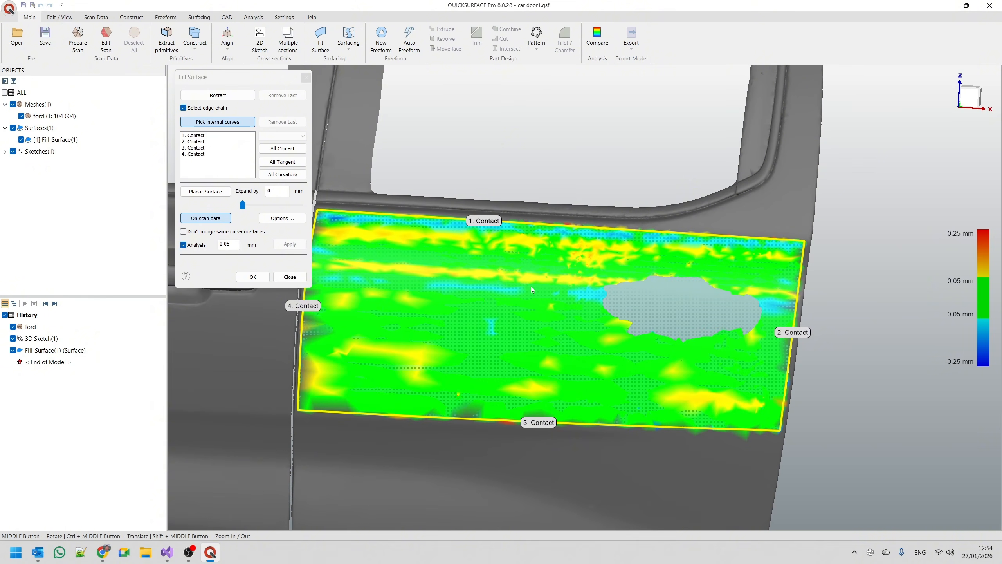
{"action": "left_click", "coordinate": [253, 276]}
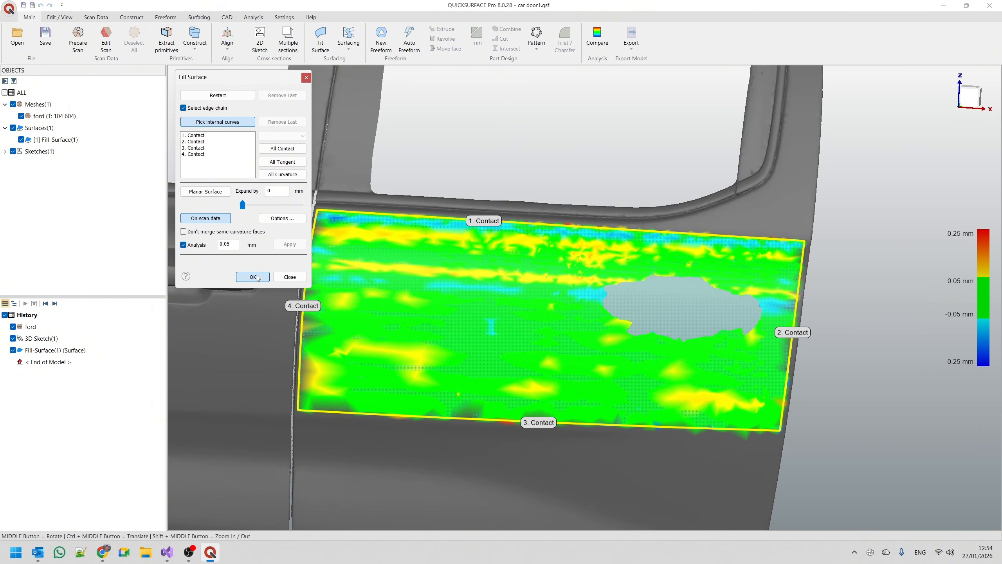
{"action": "left_click", "coordinate": [255, 276]}
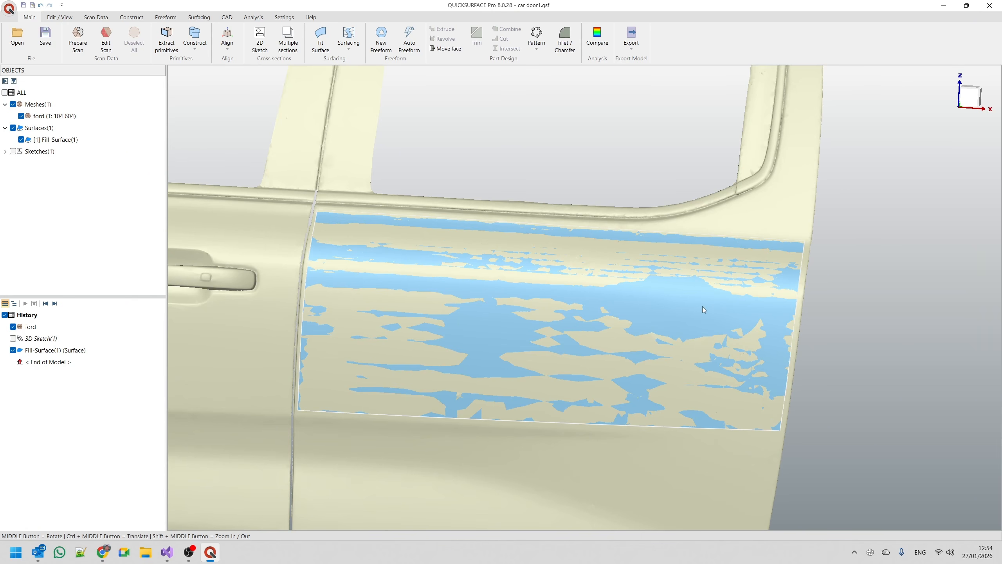
Hide the fill surface and restore the hidden handle region of the ford mesh.
{"action": "left_click", "coordinate": [13, 349]}
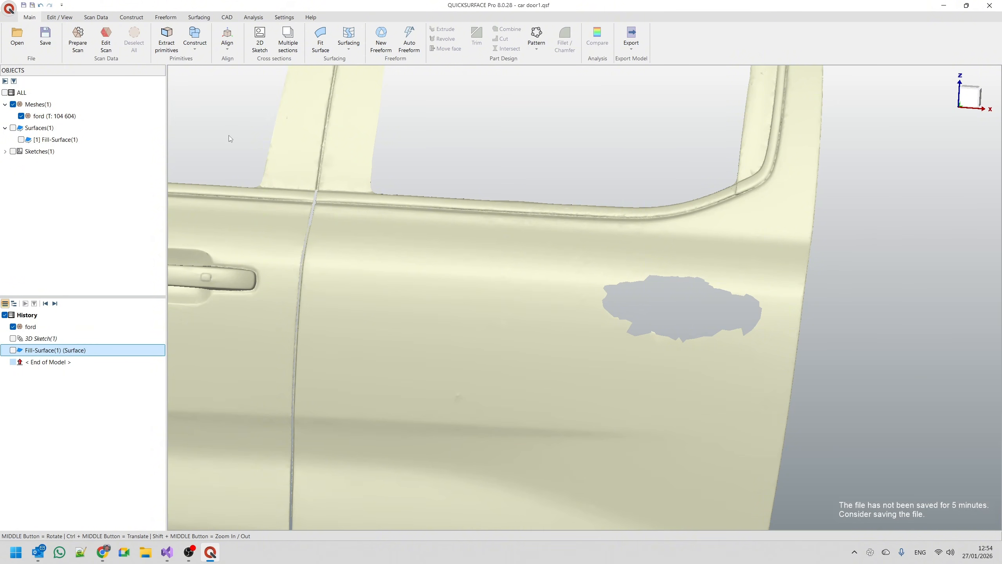
{"action": "right_click", "coordinate": [53, 119]}
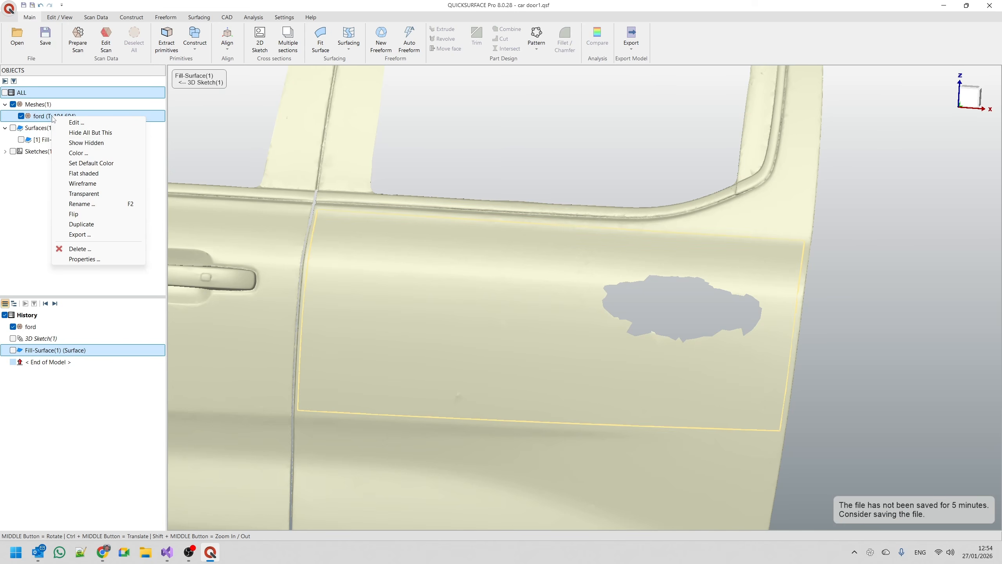
{"action": "left_click", "coordinate": [86, 143]}
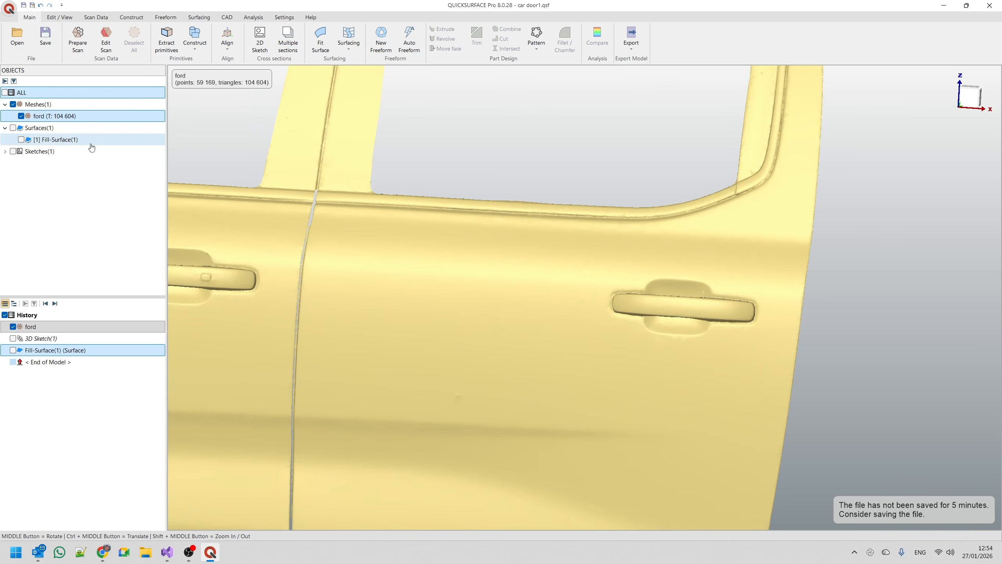
{"action": "left_click", "coordinate": [892, 350]}
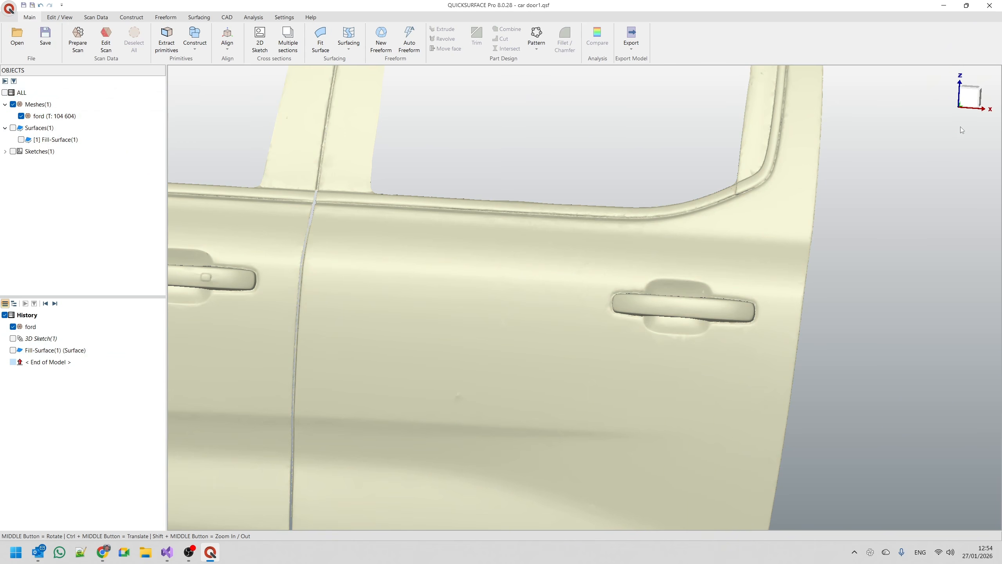
Start a new 3D sketch and draw three-point curves above and below the front part of the rear door handle.
{"action": "left_click", "coordinate": [970, 99]}
{"action": "scroll", "coordinate": [771, 294], "scroll_direction": "up", "scroll_amount": 5}
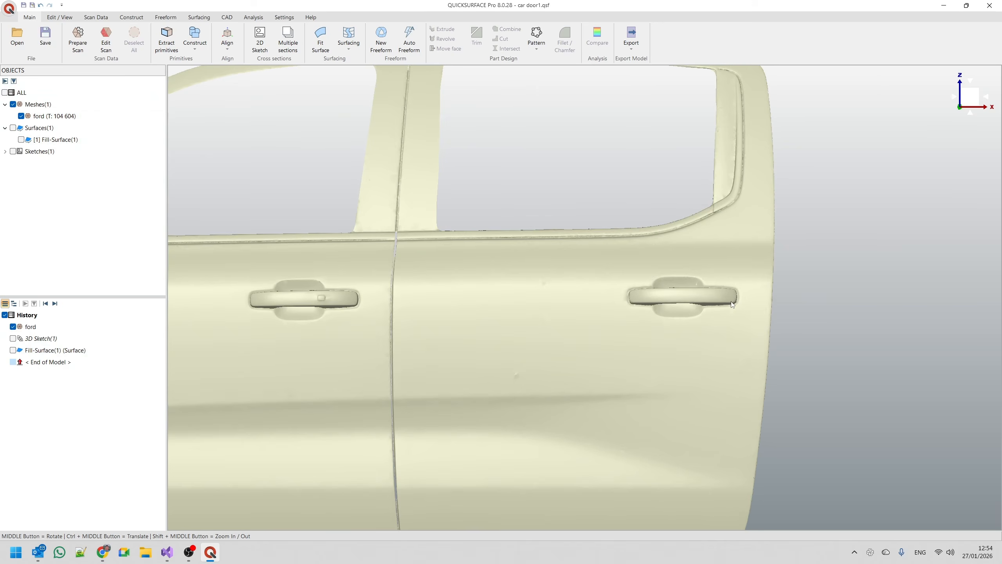
{"action": "scroll", "coordinate": [732, 304], "scroll_direction": "up", "scroll_amount": 4}
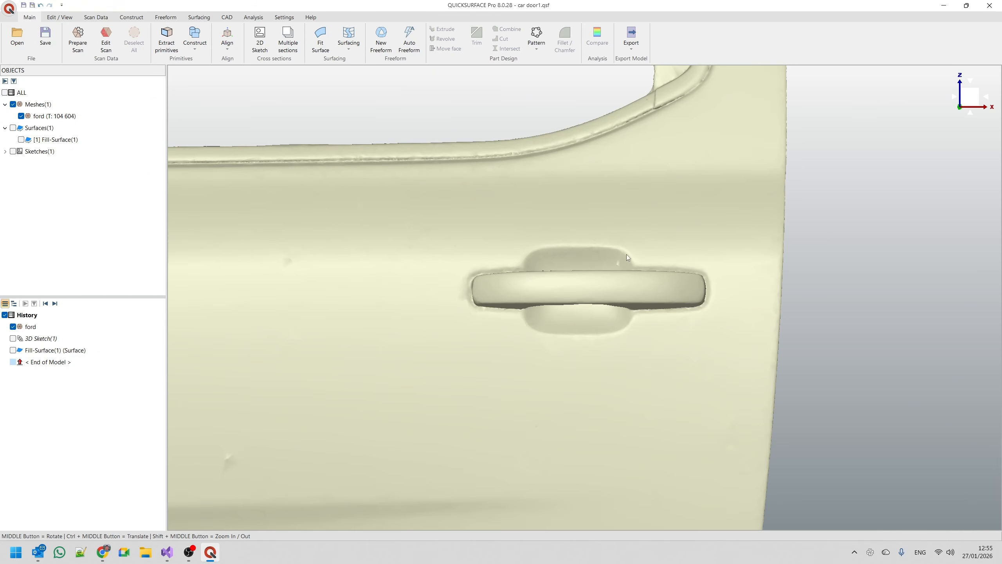
{"action": "scroll", "coordinate": [628, 257], "scroll_direction": "up", "scroll_amount": 2}
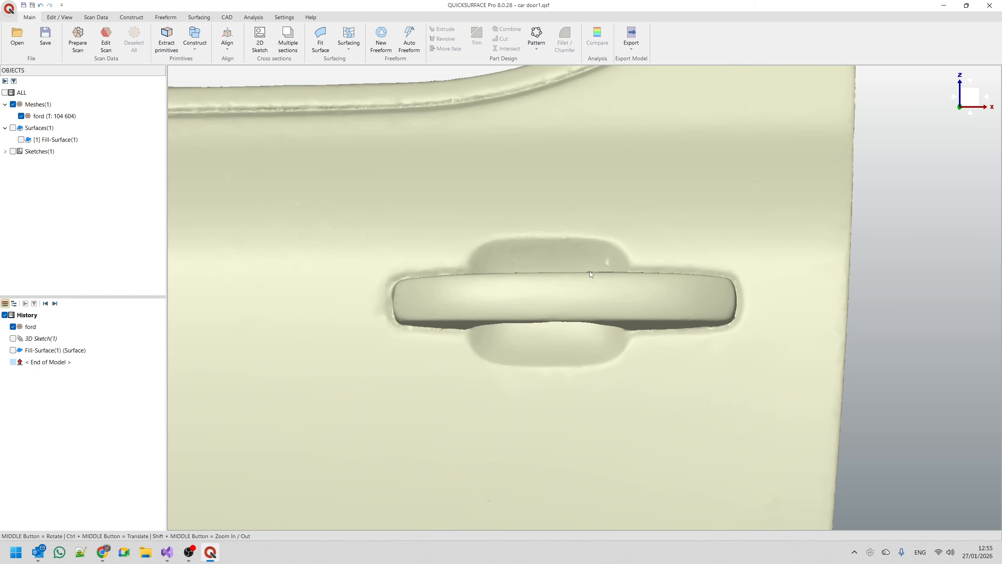
{"action": "left_click", "coordinate": [354, 52]}
{"action": "left_click", "coordinate": [355, 64]}
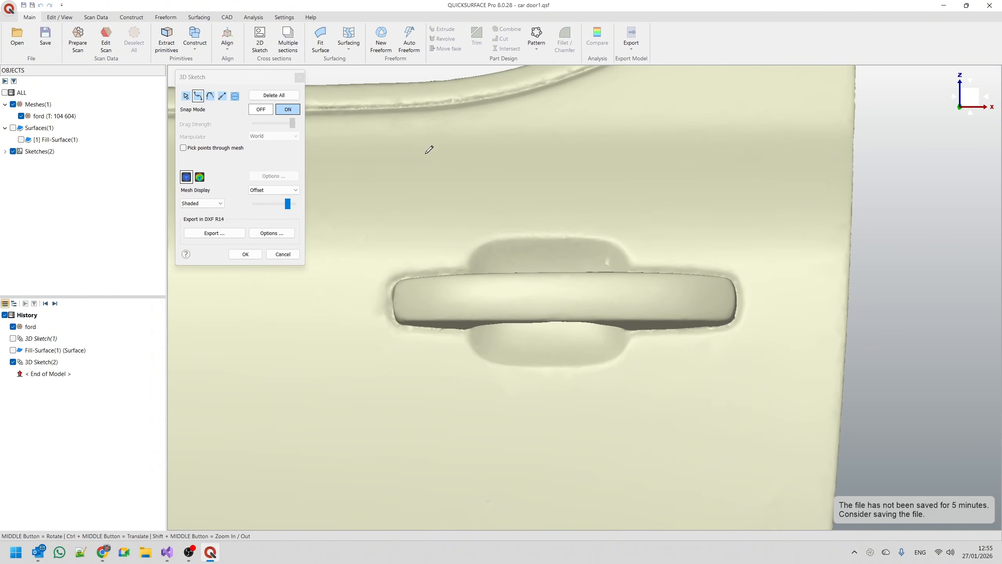
{"action": "left_click", "coordinate": [399, 267]}
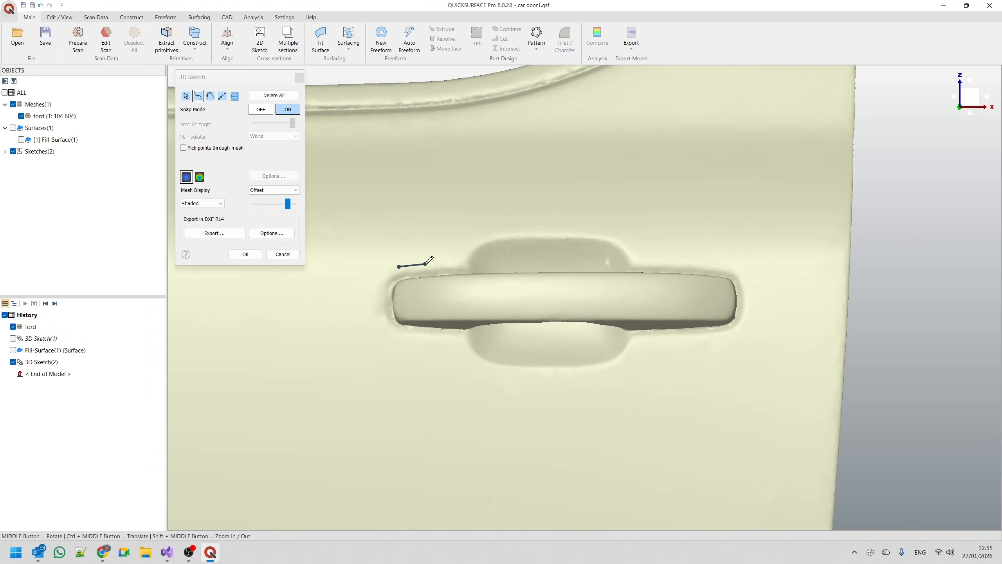
{"action": "left_click", "coordinate": [431, 262]}
{"action": "left_click", "coordinate": [462, 261]}
{"action": "right_click", "coordinate": [465, 257]}
{"action": "left_click", "coordinate": [398, 336]}
{"action": "left_click", "coordinate": [438, 340]}
{"action": "left_click", "coordinate": [460, 341]}
{"action": "right_click", "coordinate": [464, 336]}
Draw three-point curves above and below the rear part of the handle, behind the finger recess.
{"action": "left_click", "coordinate": [636, 261]}
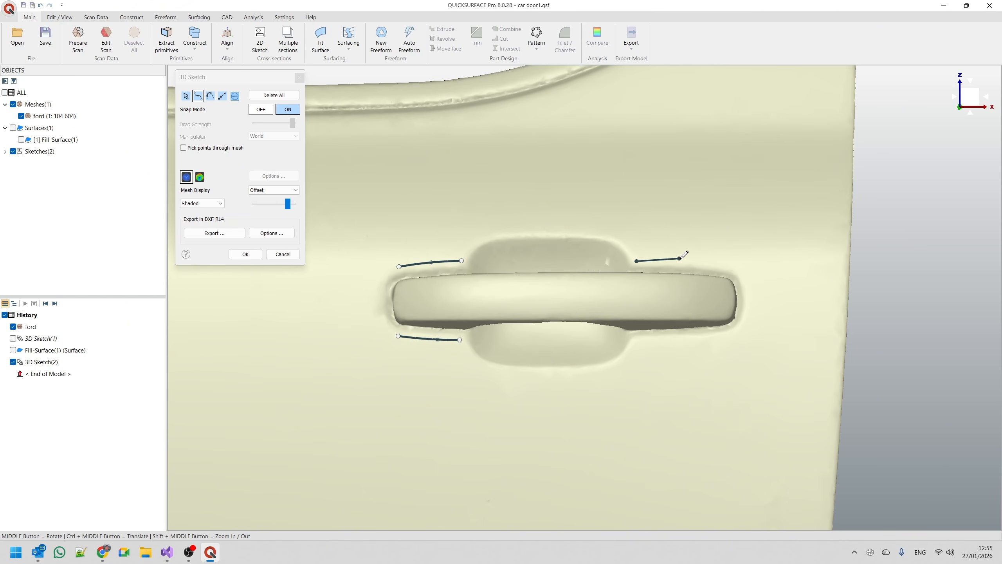
{"action": "left_click", "coordinate": [686, 261]}
{"action": "left_click", "coordinate": [733, 267]}
{"action": "right_click", "coordinate": [733, 267]}
{"action": "left_click", "coordinate": [638, 340]}
{"action": "left_click", "coordinate": [686, 338]}
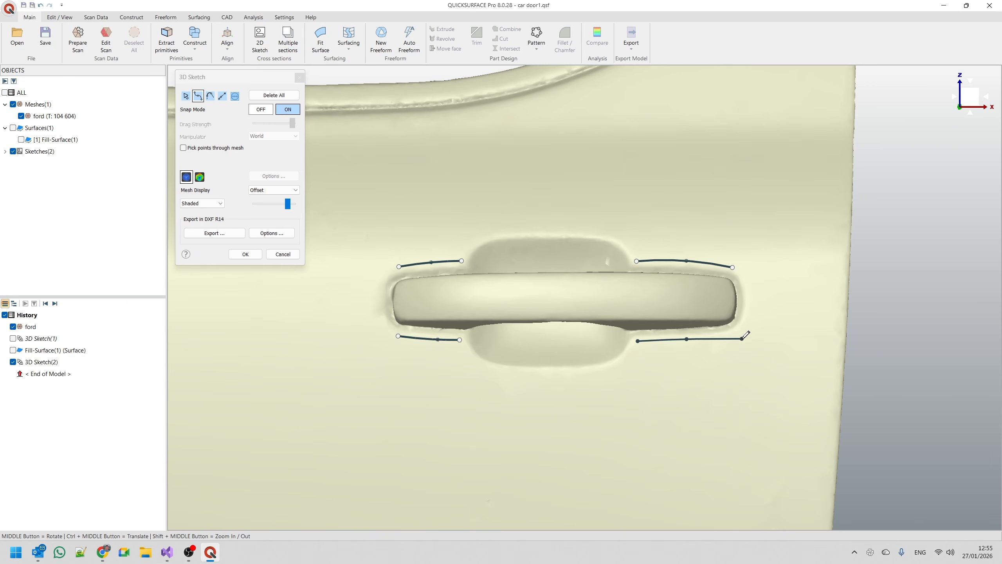
{"action": "left_click", "coordinate": [732, 335]}
{"action": "right_click", "coordinate": [733, 335]}
Draw a three-point curve around the handle's rear end, leaving gaps to the curves above and below.
{"action": "scroll", "coordinate": [761, 308], "scroll_direction": "up", "scroll_amount": 5}
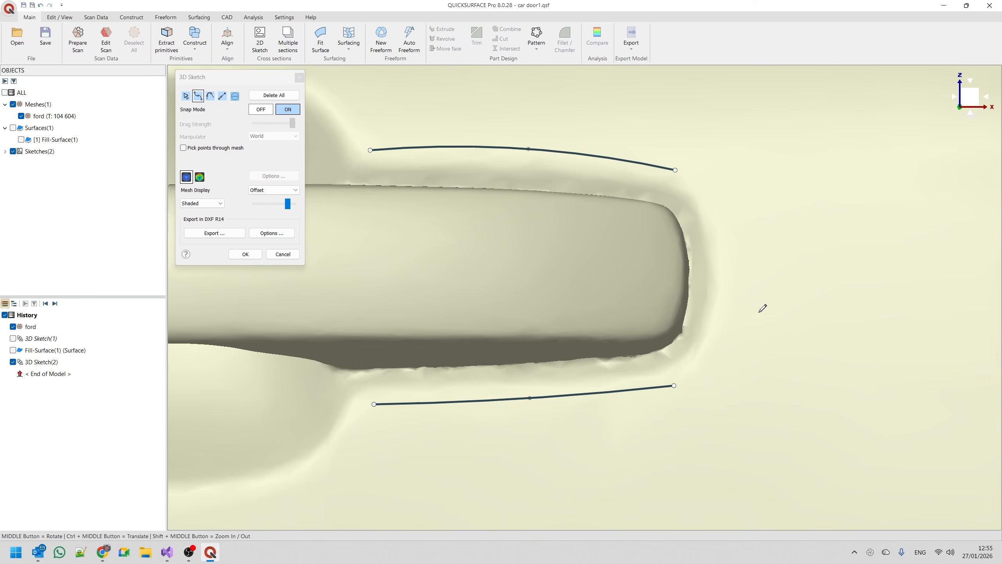
{"action": "left_click", "coordinate": [700, 190]}
{"action": "left_click", "coordinate": [724, 274]}
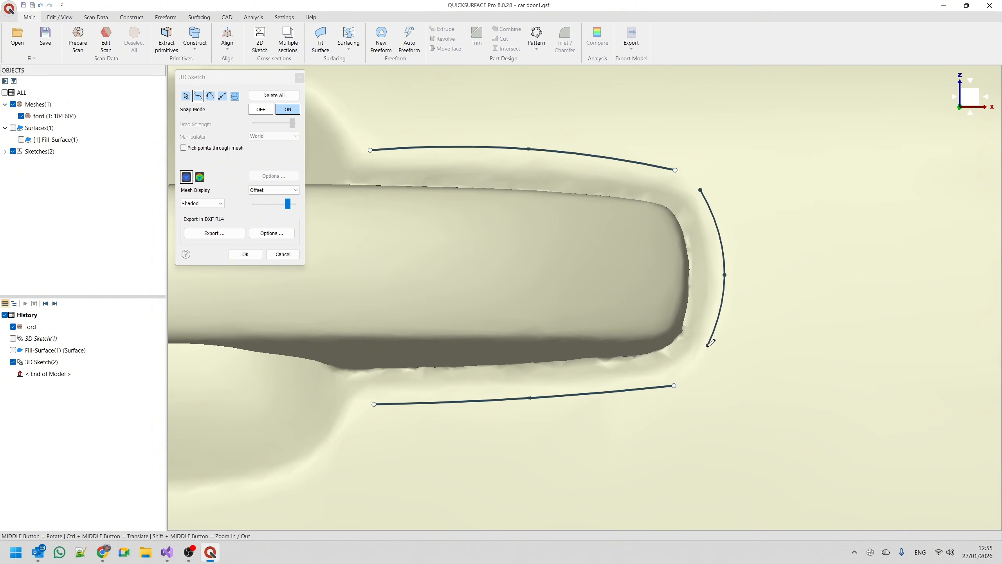
{"action": "left_click", "coordinate": [699, 358]}
{"action": "right_click", "coordinate": [699, 358]}
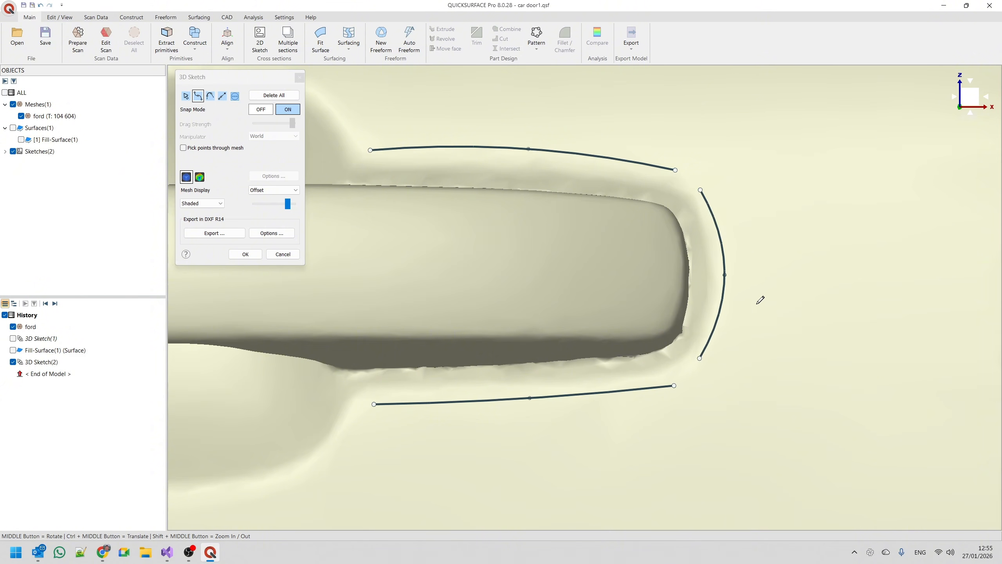
Draw a three-point curve around the handle's front end, leaving gaps to the curves above and below.
{"action": "scroll", "coordinate": [761, 298], "scroll_direction": "down", "scroll_amount": 5}
{"action": "scroll", "coordinate": [485, 297], "scroll_direction": "up", "scroll_amount": 5}
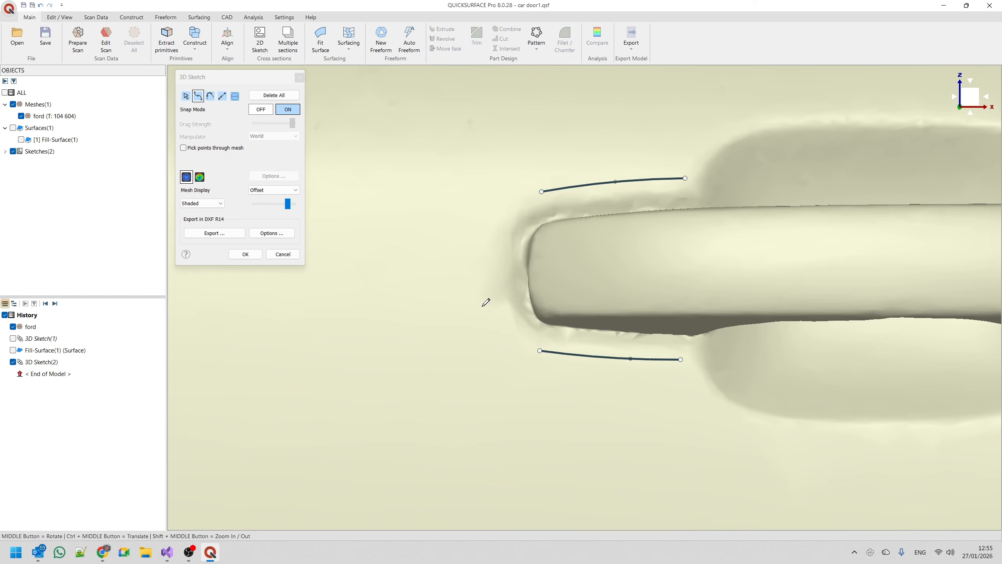
{"action": "left_click", "coordinate": [502, 215]}
{"action": "left_click", "coordinate": [493, 270]}
{"action": "left_click", "coordinate": [522, 337]}
{"action": "right_click", "coordinate": [521, 337]}
Connect the two upper handle curves with a seven-point curve arching over the upper finger recess.
{"action": "mouse_move", "coordinate": [682, 268]}
{"action": "middle_mouse_down", "text": "ctrl"}
{"action": "mouse_move", "coordinate": [624, 260]}
{"action": "mouse_move", "coordinate": [474, 323]}
{"action": "mouse_move", "coordinate": [424, 359]}
{"action": "middle_mouse_up", "text": "ctrl"}
{"action": "left_click", "coordinate": [470, 273]}
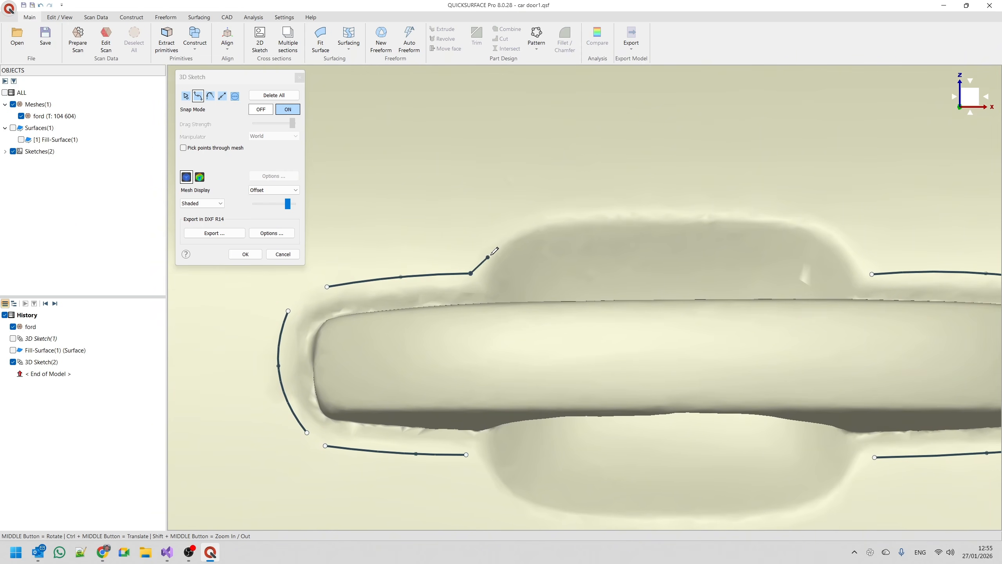
{"action": "left_click", "coordinate": [498, 238]}
{"action": "left_click", "coordinate": [567, 211]}
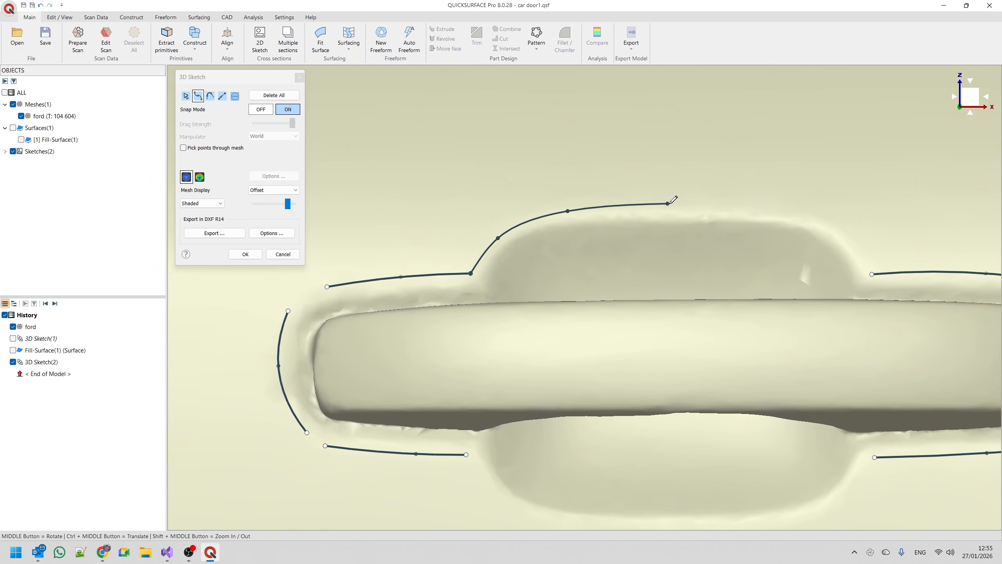
{"action": "left_click", "coordinate": [670, 204]}
{"action": "left_click", "coordinate": [788, 212]}
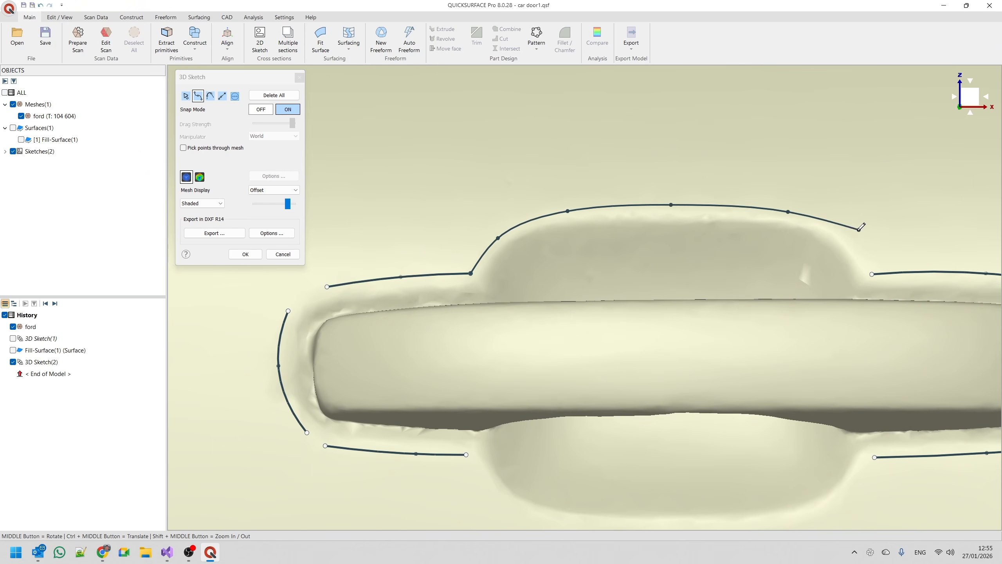
{"action": "left_click", "coordinate": [845, 236]}
{"action": "left_click", "coordinate": [871, 273]}
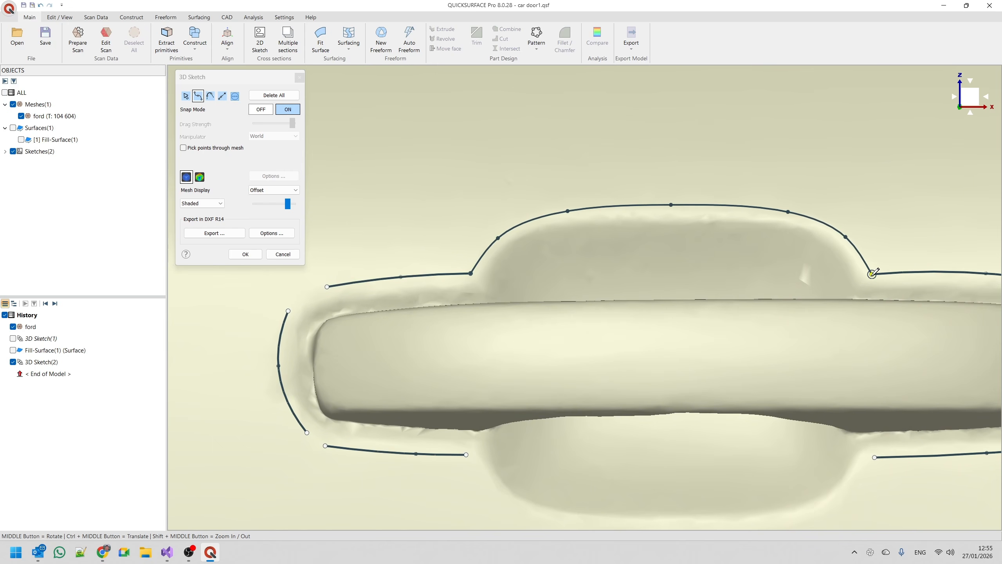
Connect the two lower handle curves with a seven-point curve dipping under the lower finger recess.
{"action": "middle_click_drag", "start_coordinate": [645, 284], "coordinate": [601, 180], "text": "ctrl"}
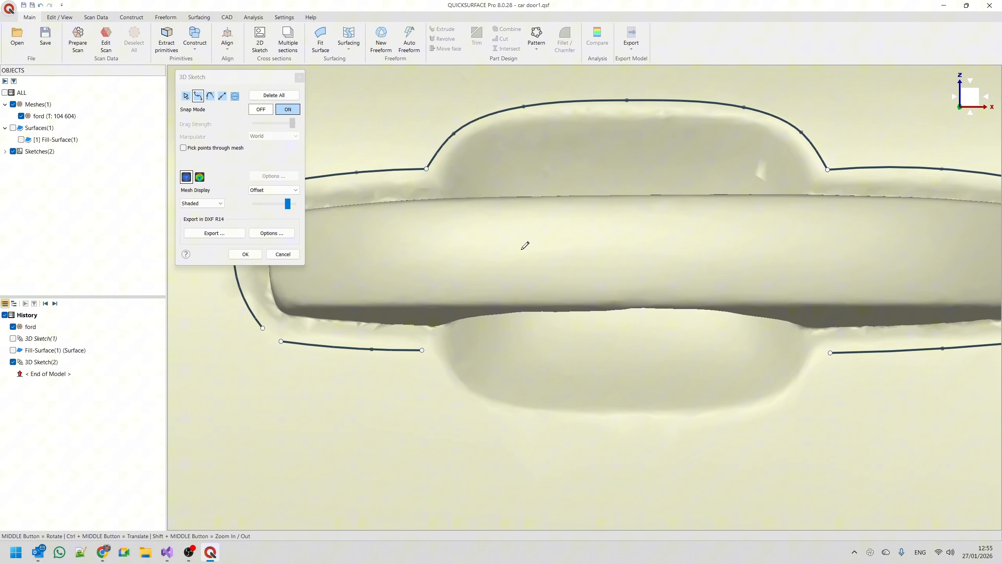
{"action": "left_click", "coordinate": [421, 349]}
{"action": "left_click", "coordinate": [448, 392]}
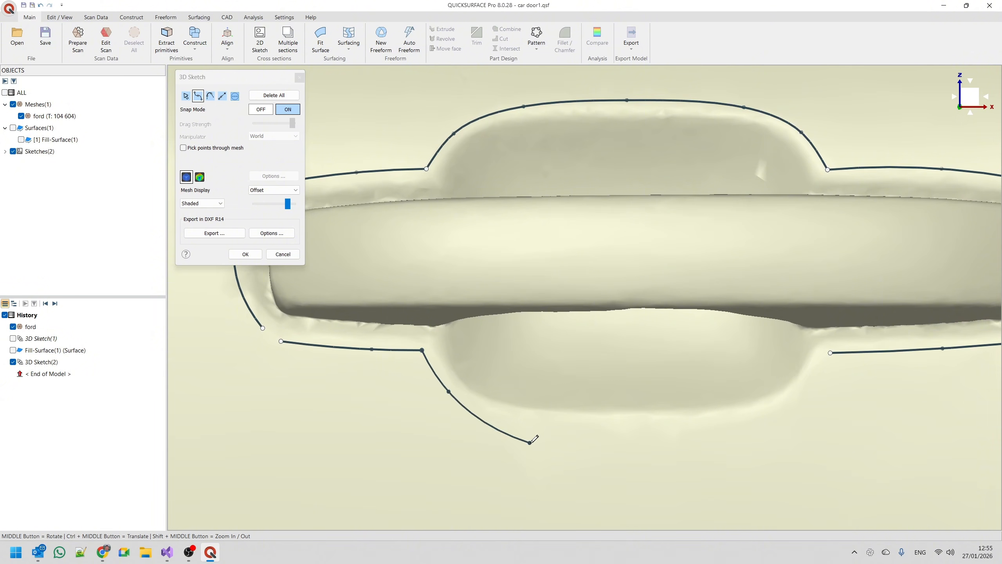
{"action": "left_click", "coordinate": [516, 418]}
{"action": "left_click", "coordinate": [636, 424]}
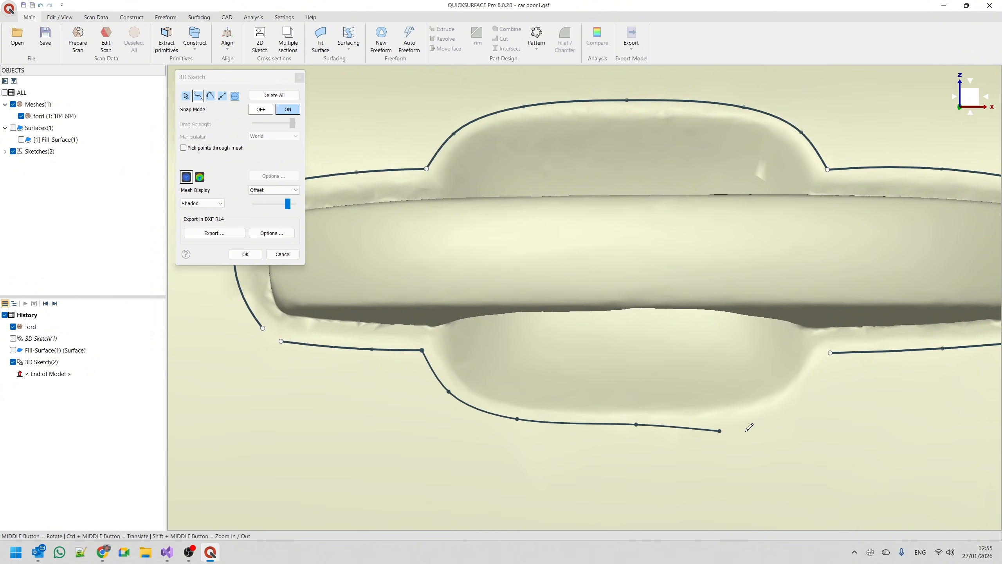
{"action": "left_click", "coordinate": [766, 417]}
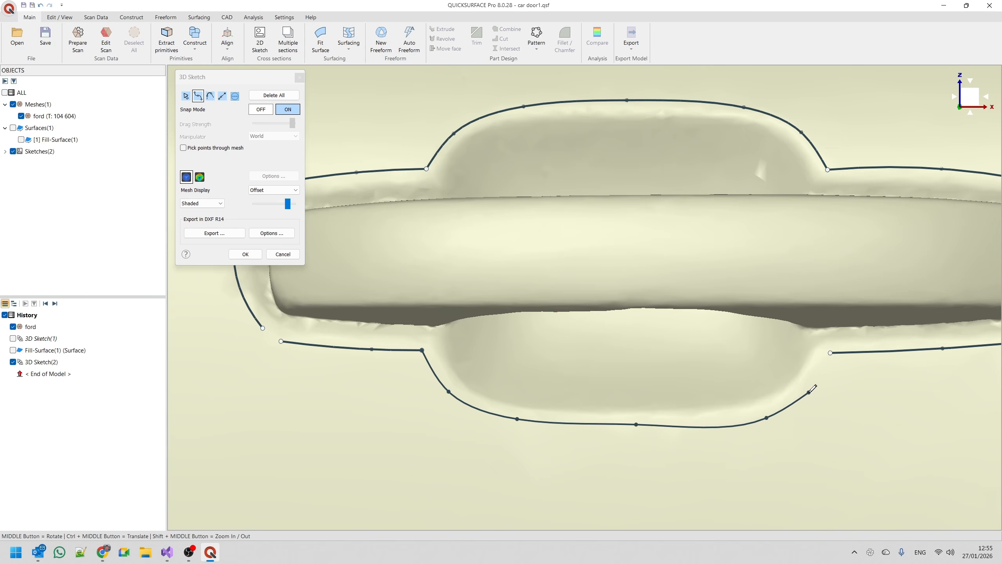
{"action": "left_click", "coordinate": [809, 392]}
{"action": "left_click", "coordinate": [830, 353]}
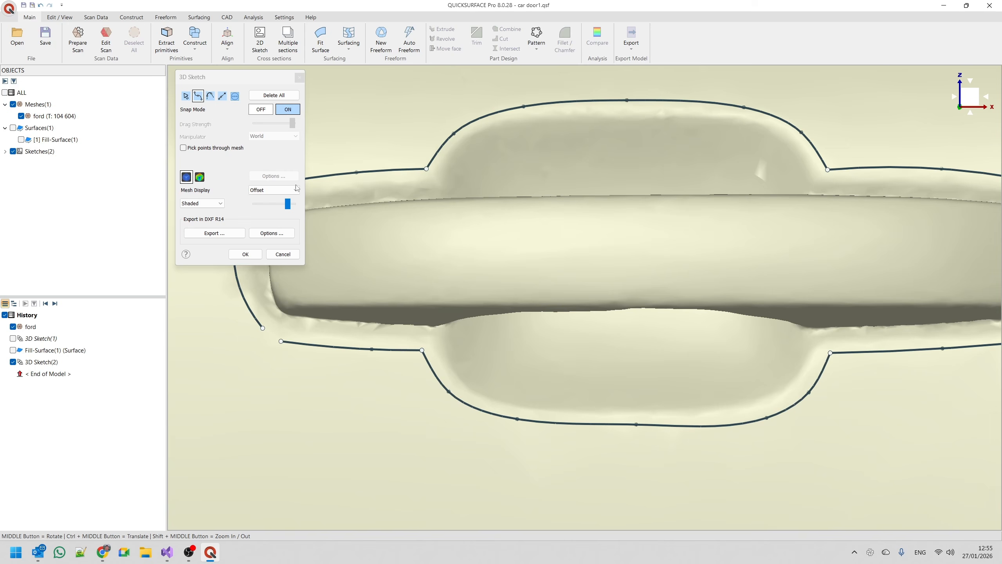
Shift the middle point of the curve under the lower finger recess slightly toward the handle's front end.
{"action": "left_click", "coordinate": [186, 96]}
{"action": "scroll", "coordinate": [592, 420], "scroll_direction": "up", "scroll_amount": 5}
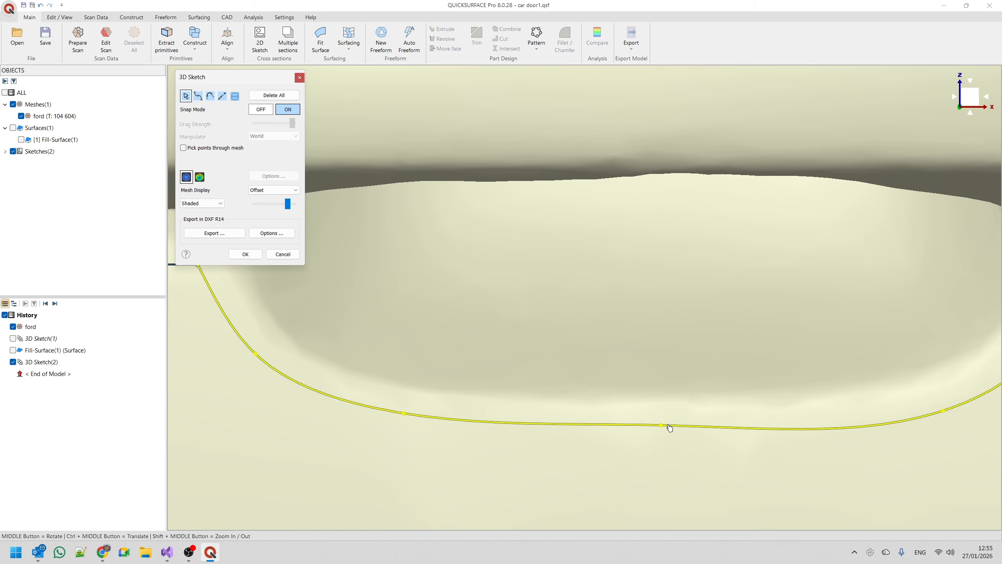
{"action": "scroll", "coordinate": [553, 366], "scroll_direction": "down", "scroll_amount": 5}
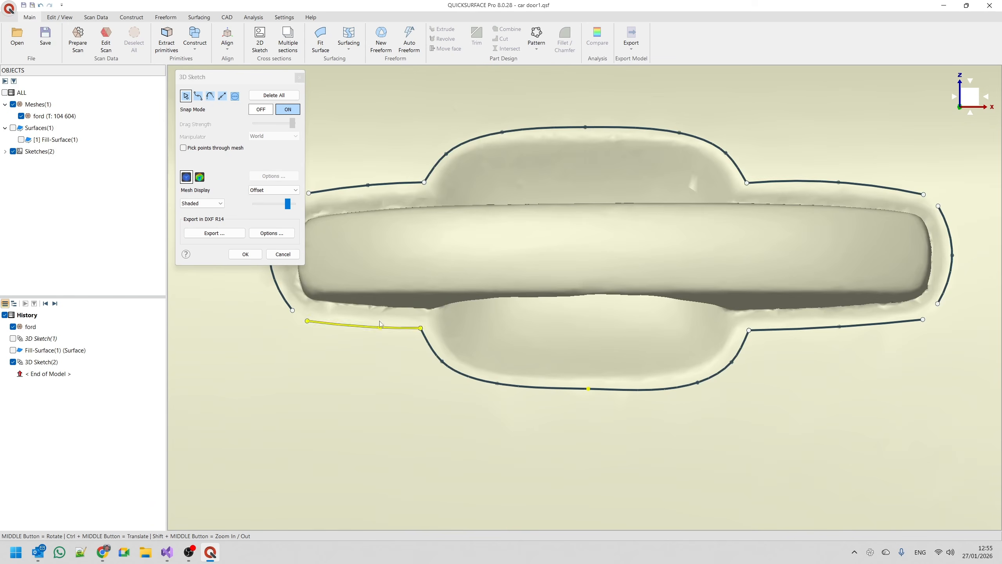
Bridge the upper and lower gaps at the handle's front end with tangent blend curves between the open endpoints.
{"action": "middle_click_drag", "start_coordinate": [521, 334], "coordinate": [632, 372], "text": "ctrl"}
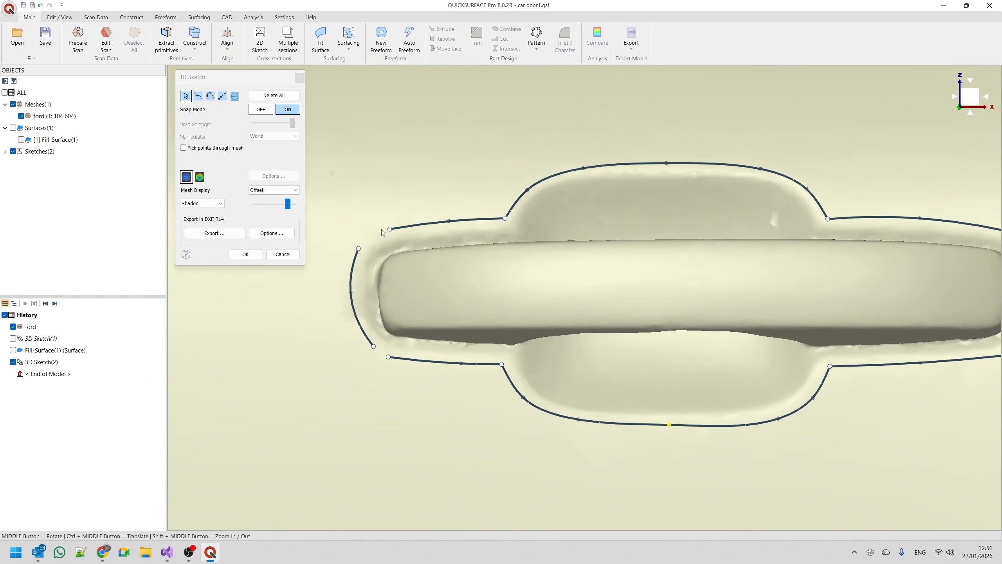
{"action": "left_click", "coordinate": [210, 96]}
{"action": "left_click", "coordinate": [358, 248]}
{"action": "left_click", "coordinate": [390, 229]}
{"action": "left_click", "coordinate": [373, 346]}
{"action": "left_click", "coordinate": [388, 356]}
Bridge the upper and lower gaps at the handle's rear end with tangent blend curves between the open endpoints.
{"action": "scroll", "coordinate": [371, 310], "scroll_direction": "down", "scroll_amount": 2}
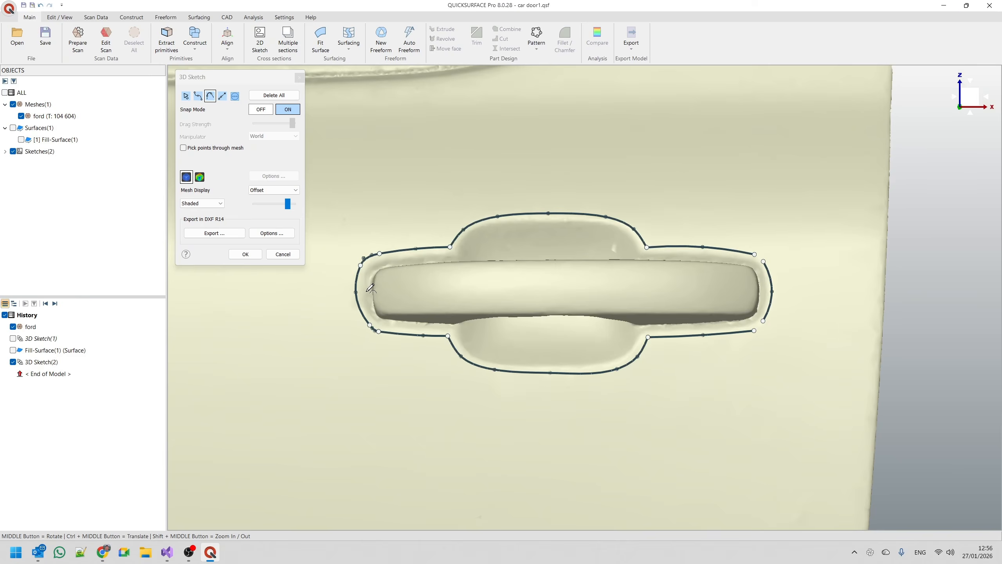
{"action": "scroll", "coordinate": [749, 285], "scroll_direction": "up", "scroll_amount": 5}
{"action": "left_click", "coordinate": [729, 233]}
{"action": "left_click", "coordinate": [756, 255]}
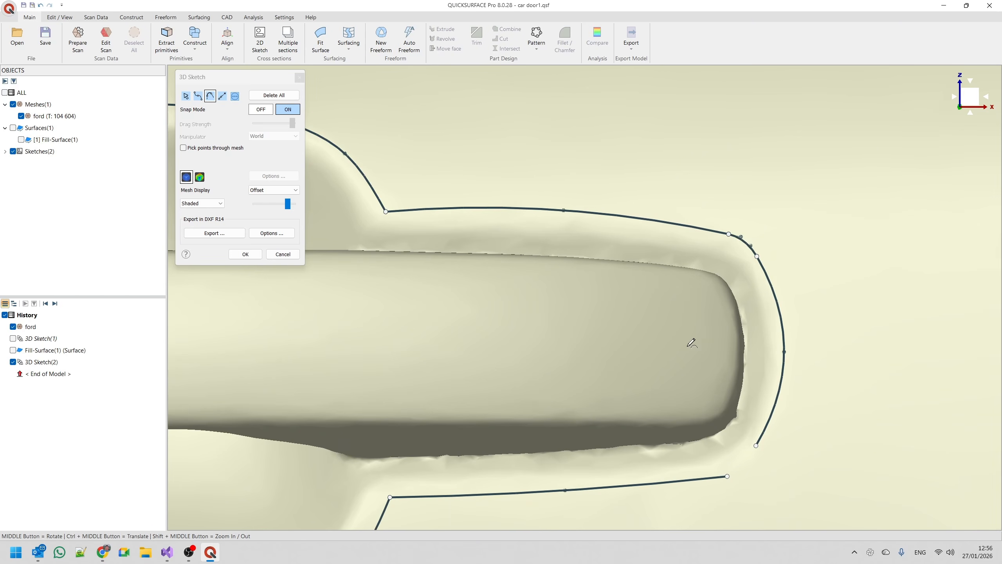
{"action": "left_click", "coordinate": [727, 475]}
{"action": "left_click", "coordinate": [756, 445]}
Move the junction of the lower rear corner blend and the lower handle curve toward the finger recess to widen the rounding.
{"action": "left_click", "coordinate": [185, 96]}
{"action": "scroll", "coordinate": [742, 498], "scroll_direction": "up", "scroll_amount": 3}
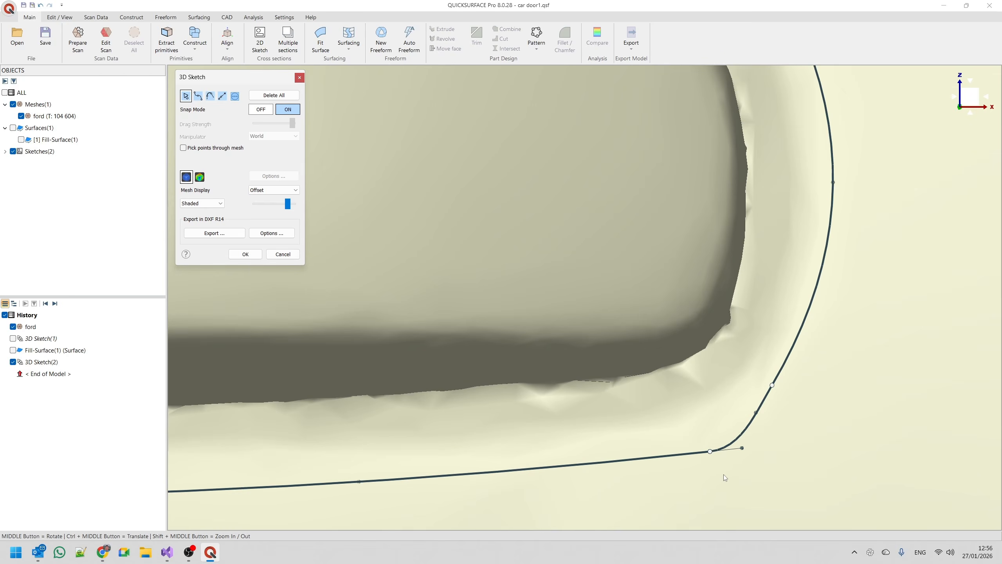
{"action": "left_click_drag", "start_coordinate": [712, 454], "coordinate": [603, 453]}
{"action": "scroll", "coordinate": [622, 455], "scroll_direction": "down", "scroll_amount": 5}
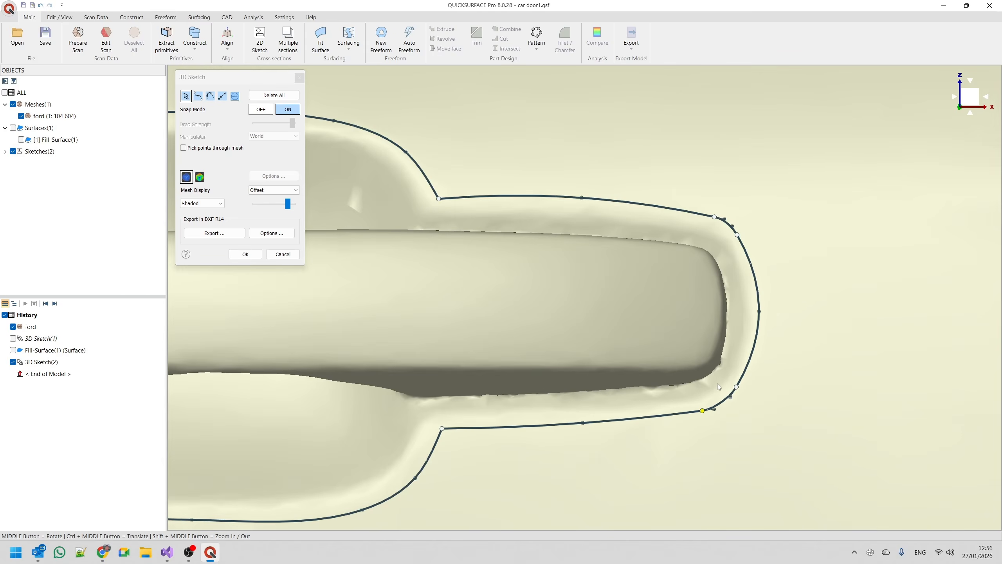
Move the lower front corner blend's junction slightly toward the finger recess and accept the handle outline's 3D sketch.
{"action": "scroll", "coordinate": [677, 238], "scroll_direction": "up", "scroll_amount": 5}
{"action": "mouse_move", "coordinate": [669, 309]}
{"action": "middle_mouse_down"}
{"action": "mouse_move", "coordinate": [611, 322]}
{"action": "mouse_move", "coordinate": [573, 242]}
{"action": "mouse_move", "coordinate": [584, 252]}
{"action": "middle_mouse_up"}
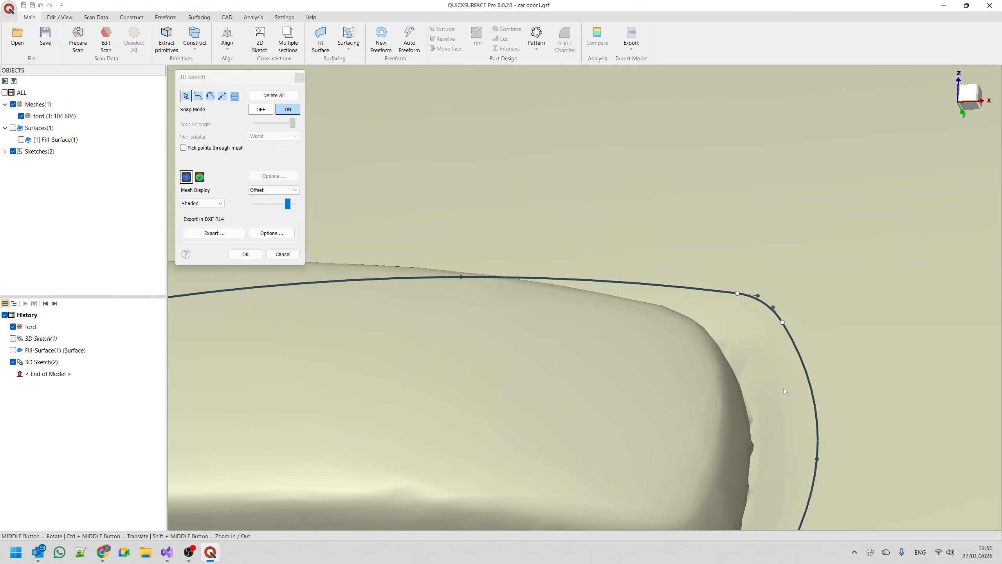
{"action": "scroll", "coordinate": [681, 270], "scroll_direction": "down", "scroll_amount": 5}
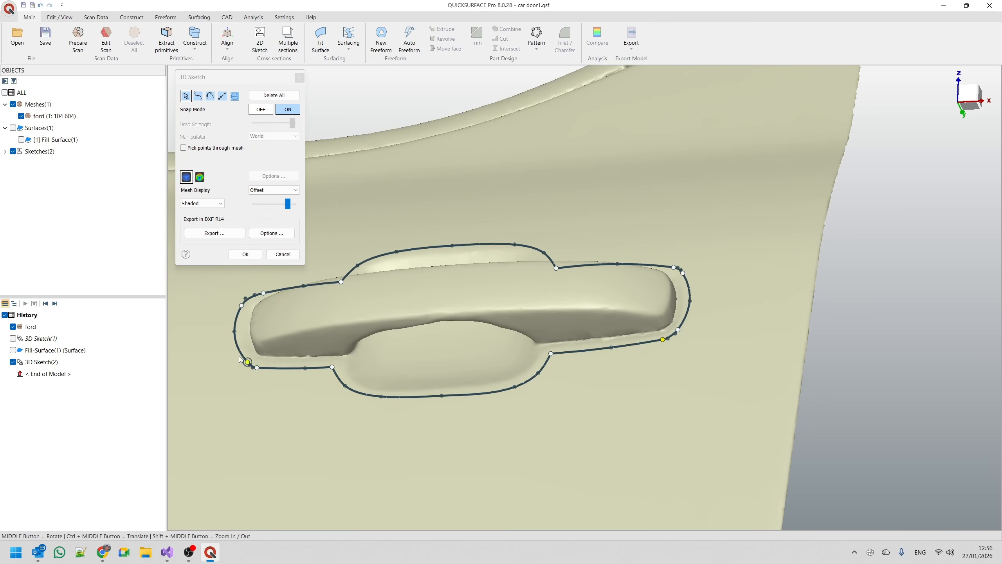
{"action": "scroll", "coordinate": [239, 359], "scroll_direction": "up", "scroll_amount": 5}
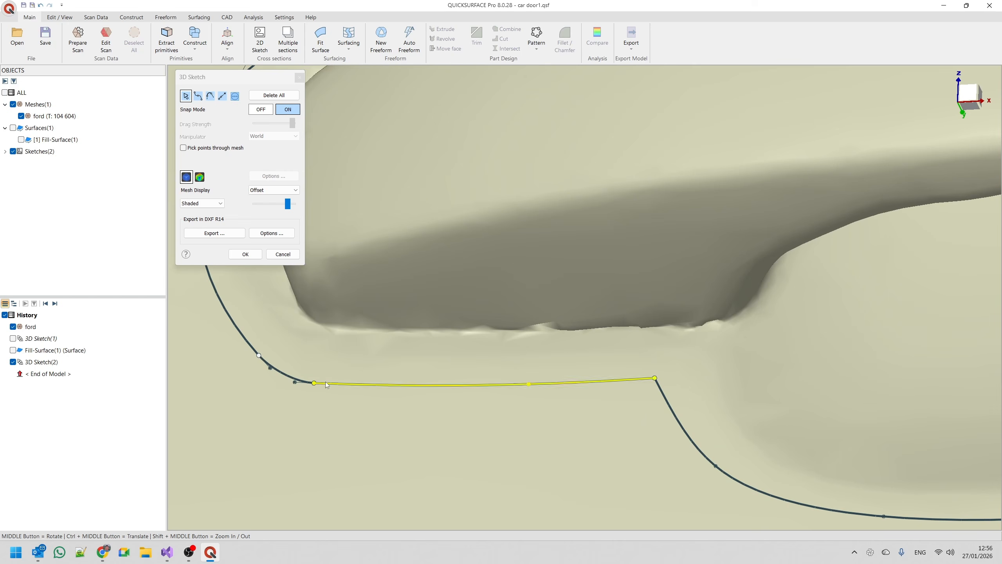
{"action": "left_click", "coordinate": [969, 97]}
{"action": "scroll", "coordinate": [733, 294], "scroll_direction": "up", "scroll_amount": 8}
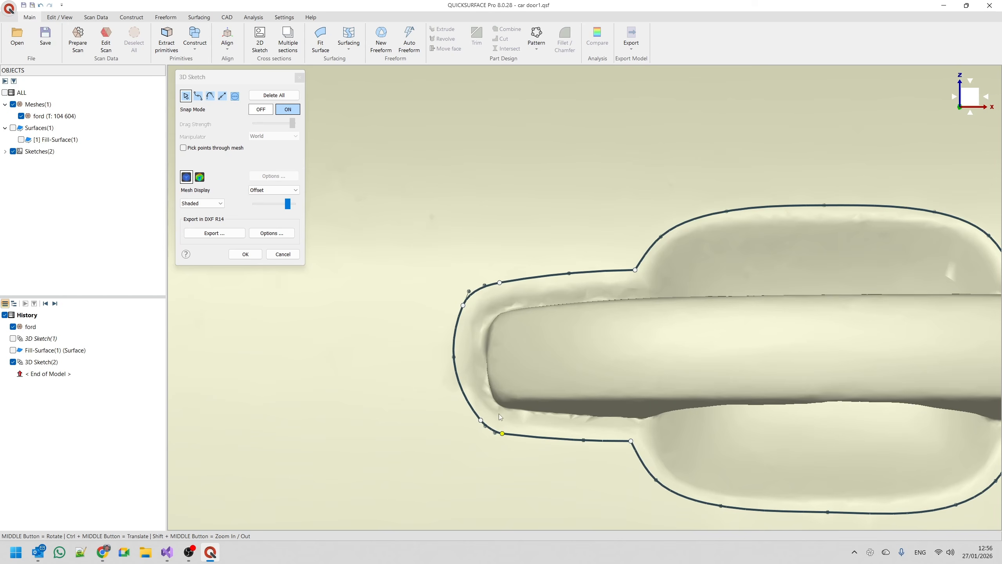
{"action": "scroll", "coordinate": [437, 226], "scroll_direction": "down", "scroll_amount": 4}
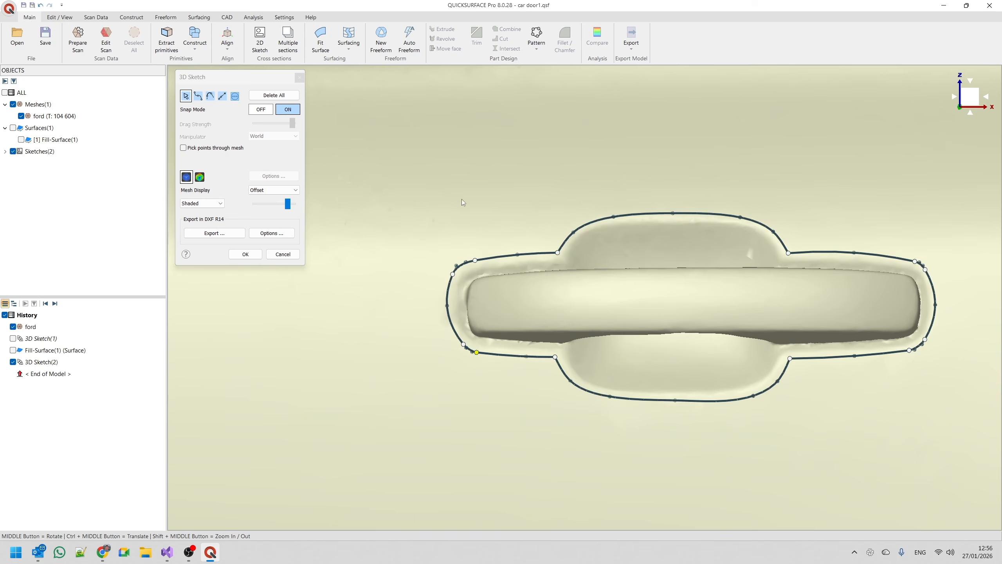
{"action": "left_click", "coordinate": [251, 253]}
Show the fill surface and hide the ford mesh, keeping the handle outline sketch displayed.
{"action": "scroll", "coordinate": [533, 252], "scroll_direction": "down", "scroll_amount": 5}
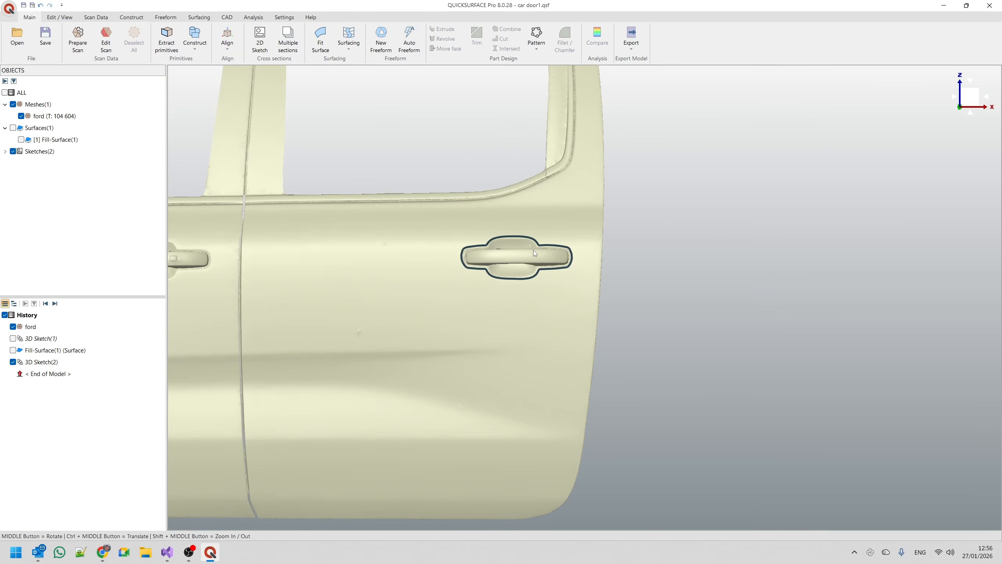
{"action": "left_click", "coordinate": [12, 349]}
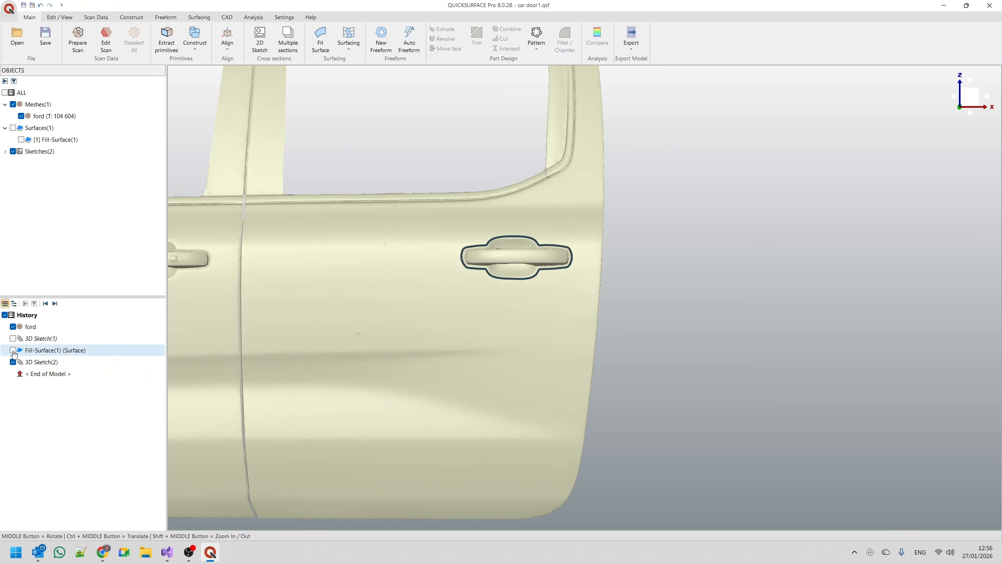
{"action": "left_click", "coordinate": [20, 116]}
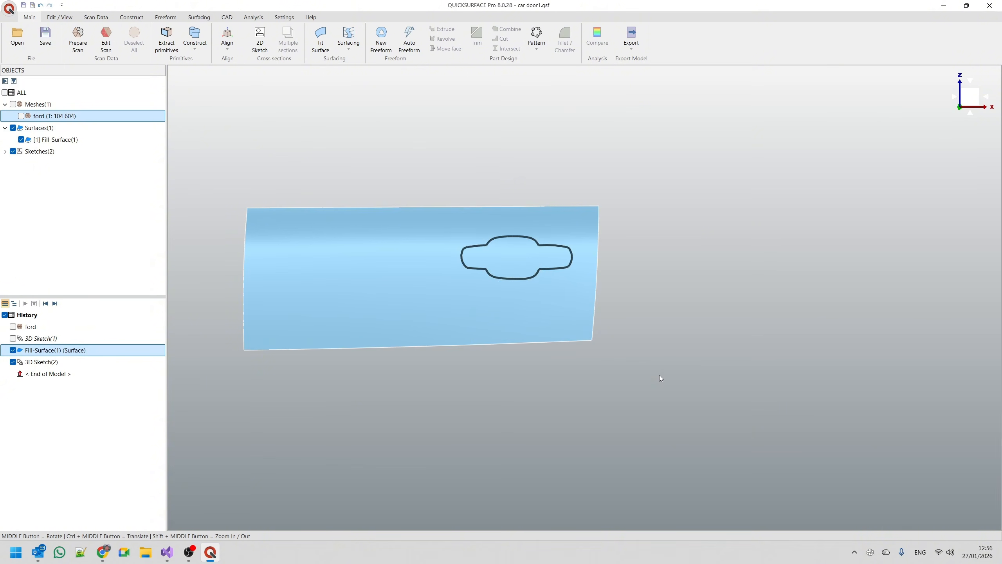
Trim the fill surface with the handle outline sketch, removing the region inside the outline.
{"action": "mouse_move", "coordinate": [220, 126]}
{"action": "left_mouse_down"}
{"action": "mouse_move", "coordinate": [323, 247]}
{"action": "mouse_move", "coordinate": [637, 371]}
{"action": "left_mouse_up"}
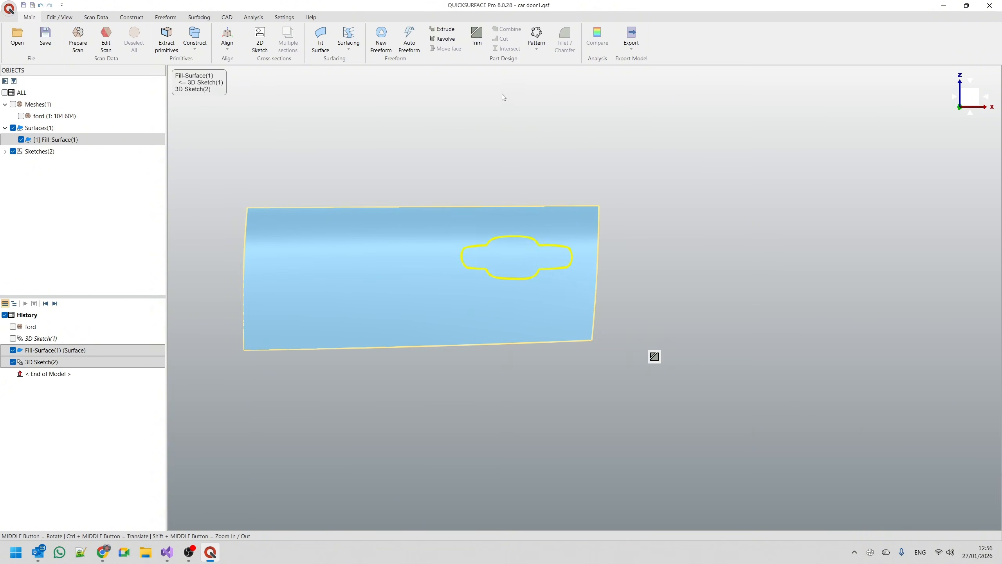
{"action": "left_click", "coordinate": [54, 364]}
{"action": "left_click", "coordinate": [654, 357]}
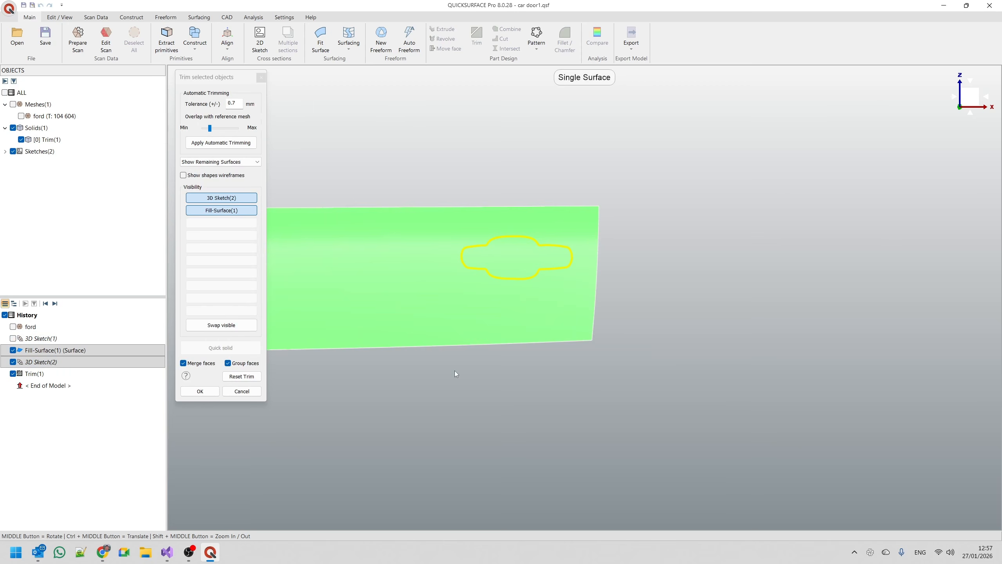
{"action": "mouse_move", "coordinate": [454, 370]}
{"action": "middle_mouse_down"}
{"action": "mouse_move", "coordinate": [452, 210]}
{"action": "mouse_move", "coordinate": [416, 228]}
{"action": "middle_mouse_up"}
{"action": "scroll", "coordinate": [472, 277], "scroll_direction": "up", "scroll_amount": 6}
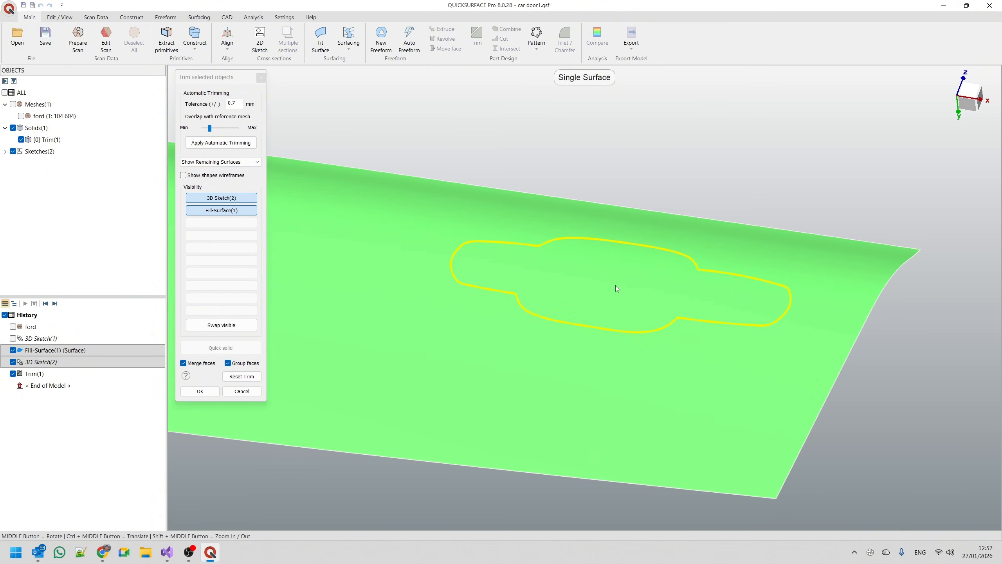
{"action": "left_click", "coordinate": [578, 285]}
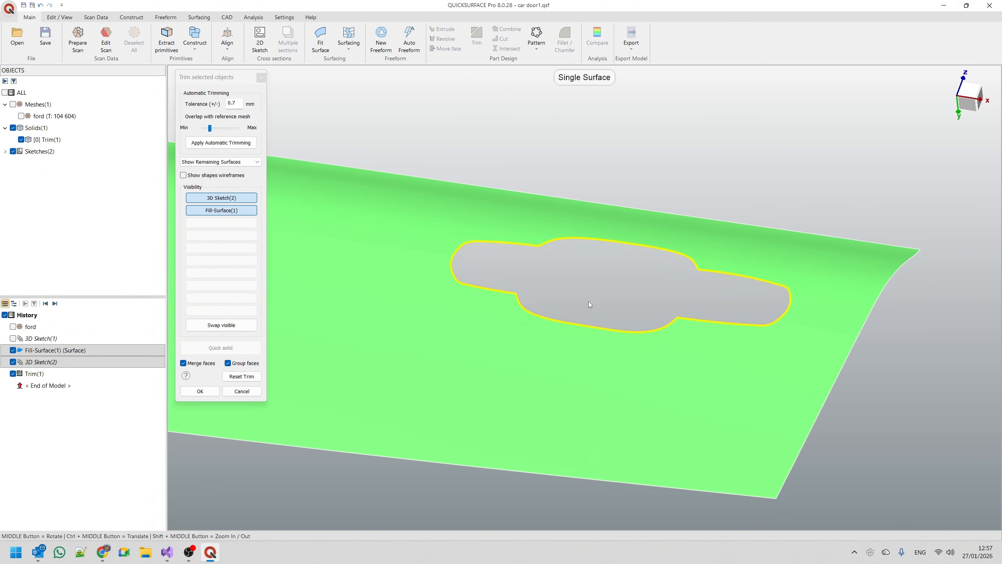
{"action": "left_click", "coordinate": [200, 391]}
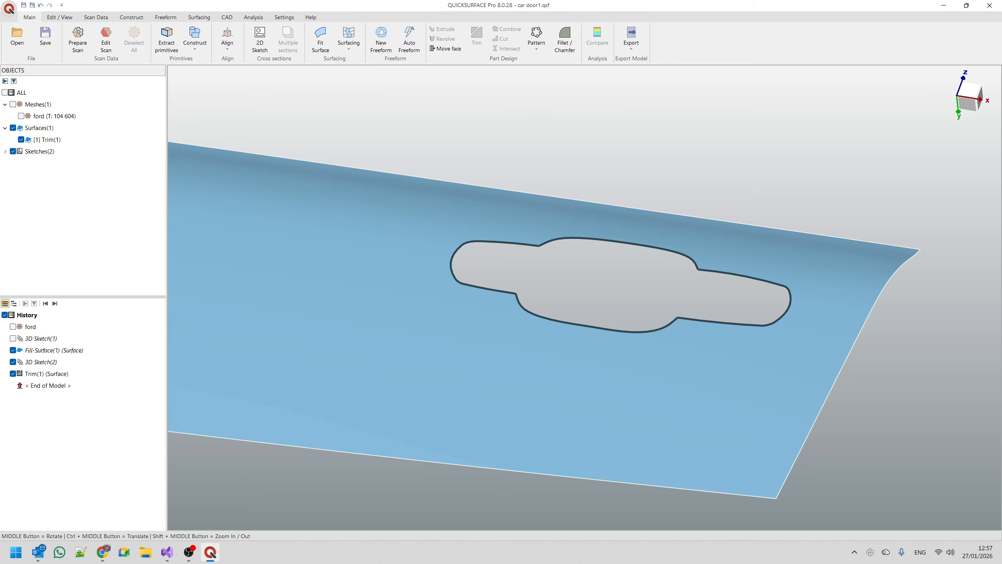
Hide the handle outline sketch and inspect the trimmed door surface, finishing in the front view.
{"action": "middle_click_drag", "start_coordinate": [456, 175], "coordinate": [753, 168]}
{"action": "left_click", "coordinate": [969, 103]}
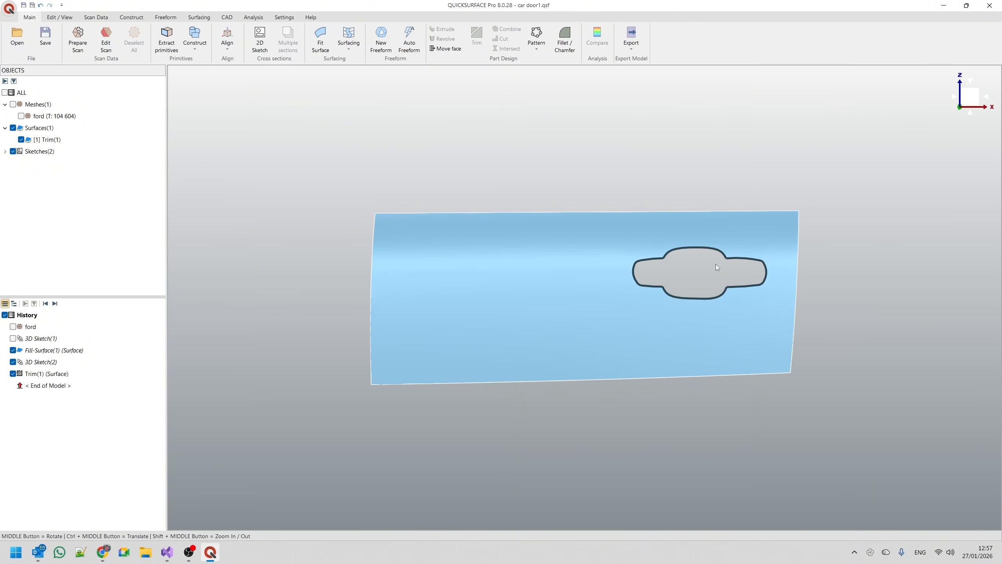
{"action": "left_click", "coordinate": [13, 362]}
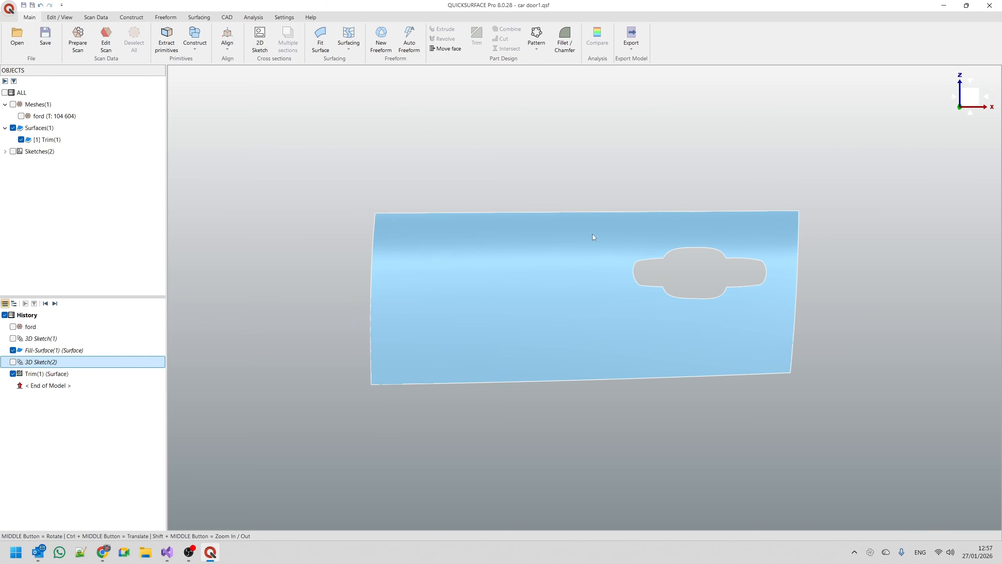
{"action": "middle_click_drag", "start_coordinate": [593, 237], "coordinate": [590, 263]}
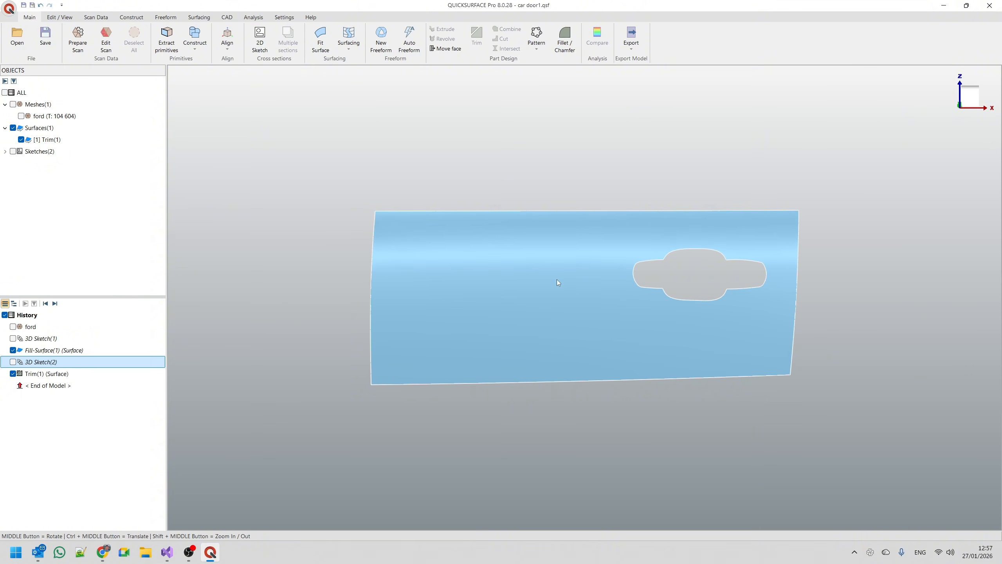
{"action": "left_click", "coordinate": [971, 98]}
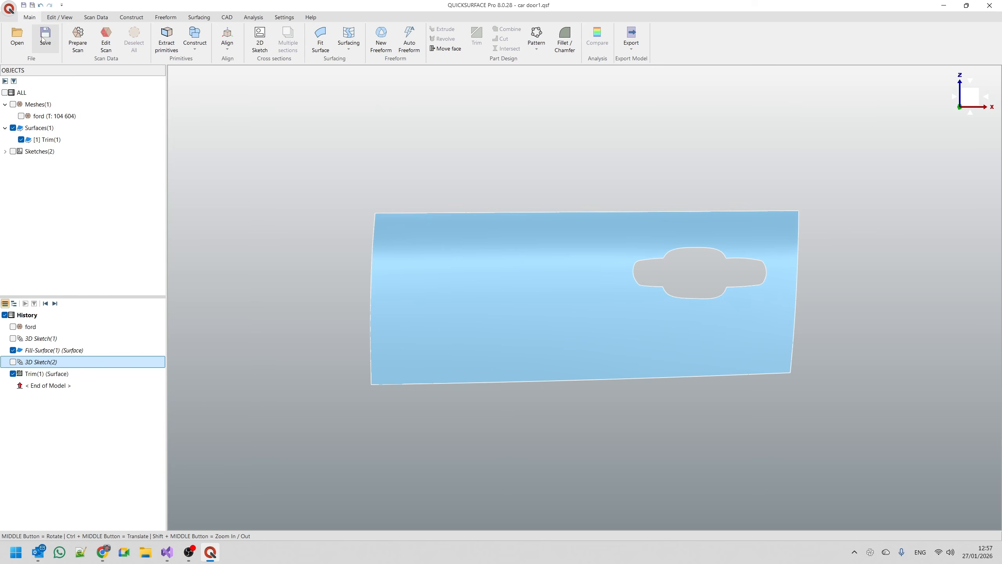
Flatten the trimmed door surface with the Refined (Slow) method, using its lower front corner as the starting point, and inspect the preview.
{"action": "left_click", "coordinate": [348, 43]}
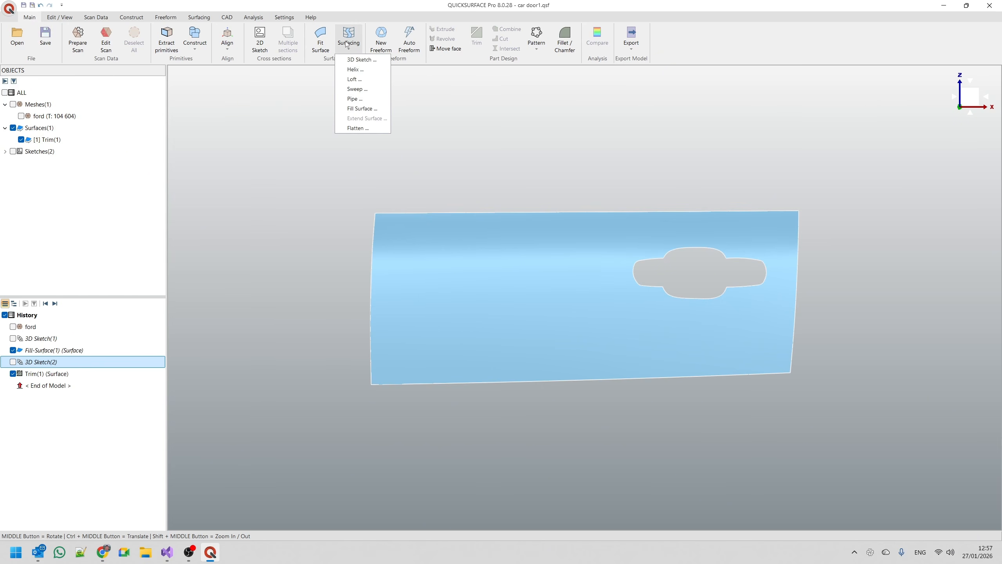
{"action": "left_click", "coordinate": [354, 127]}
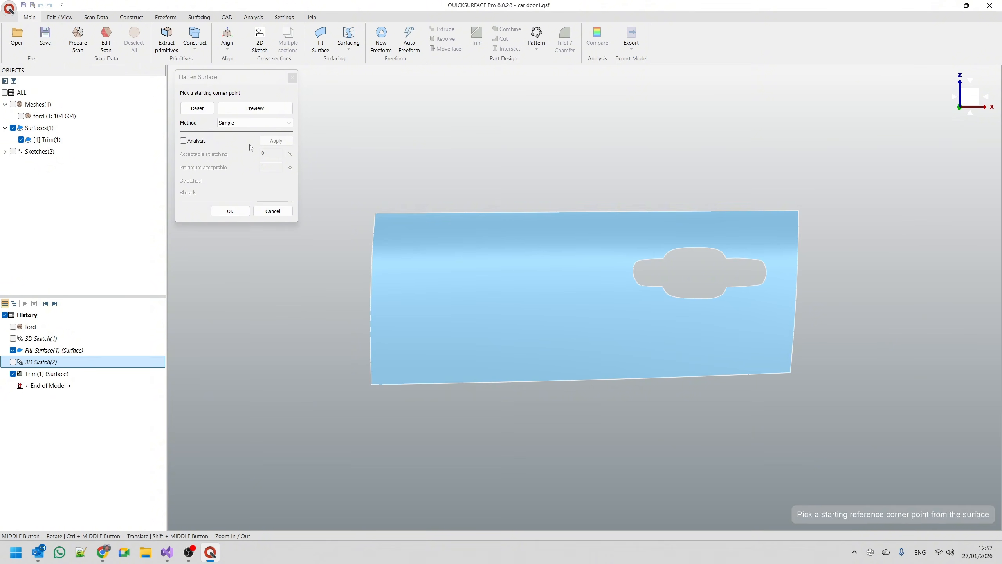
{"action": "left_click", "coordinate": [245, 123]}
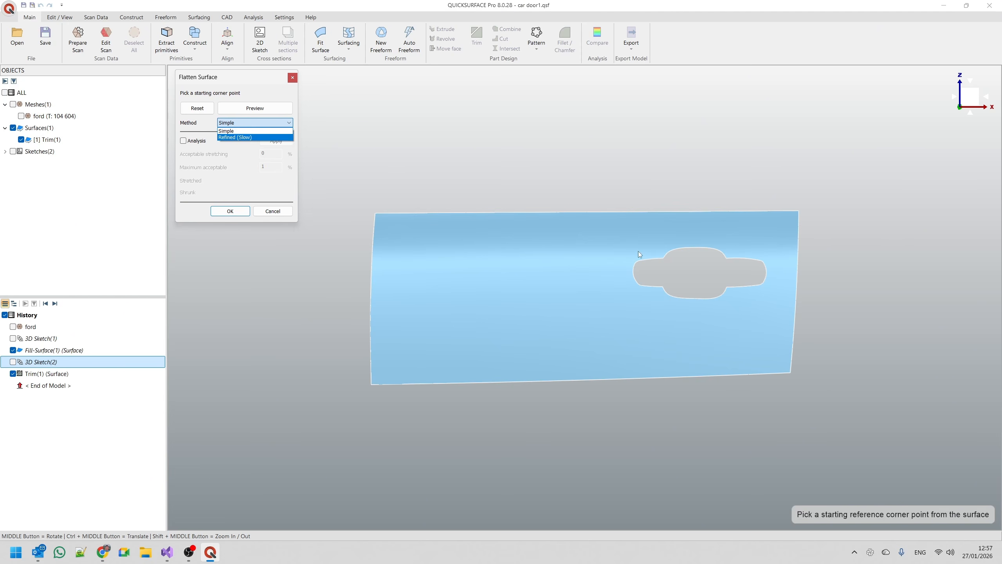
{"action": "left_click", "coordinate": [250, 138]}
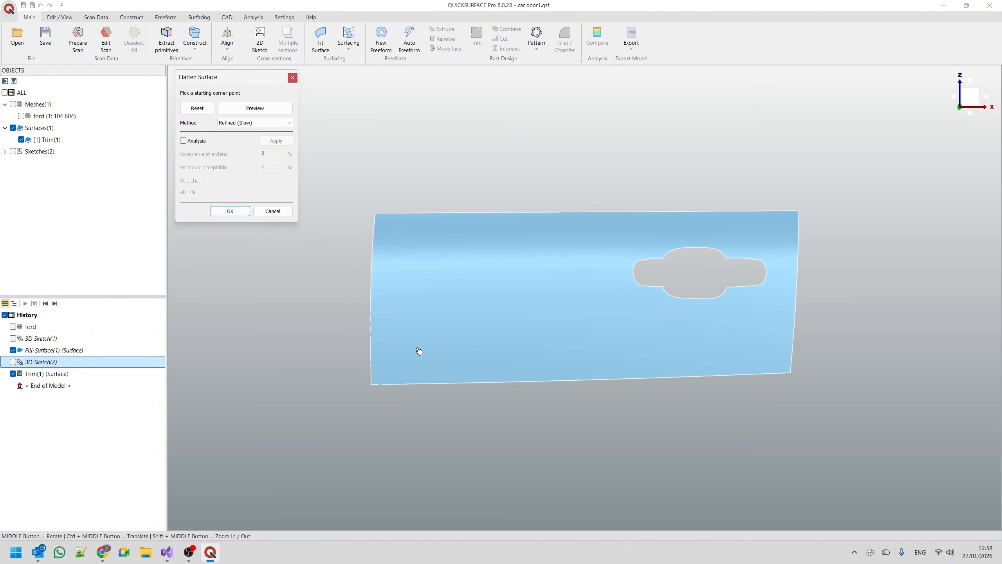
{"action": "left_click", "coordinate": [372, 385]}
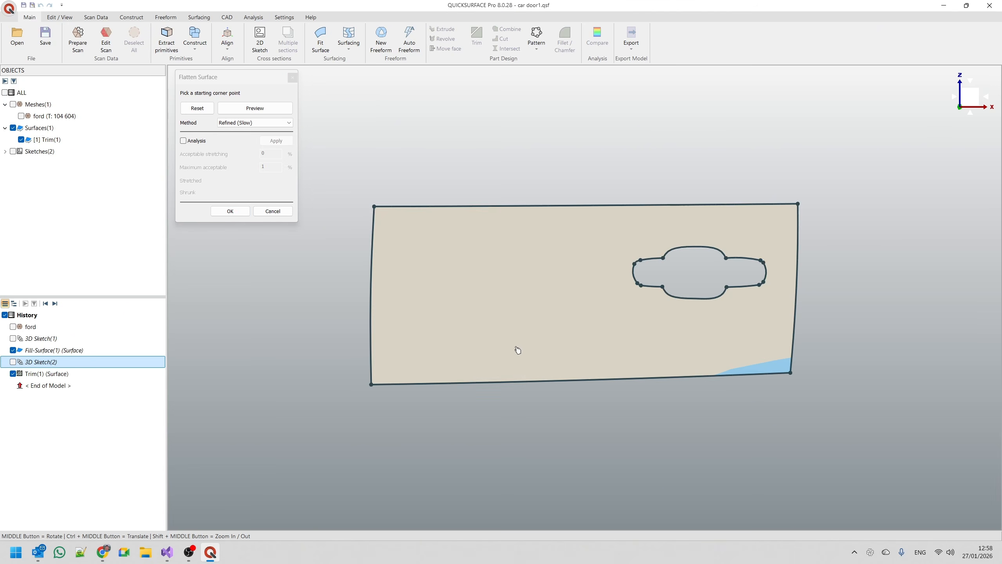
{"action": "middle_click_drag", "start_coordinate": [512, 352], "coordinate": [467, 367]}
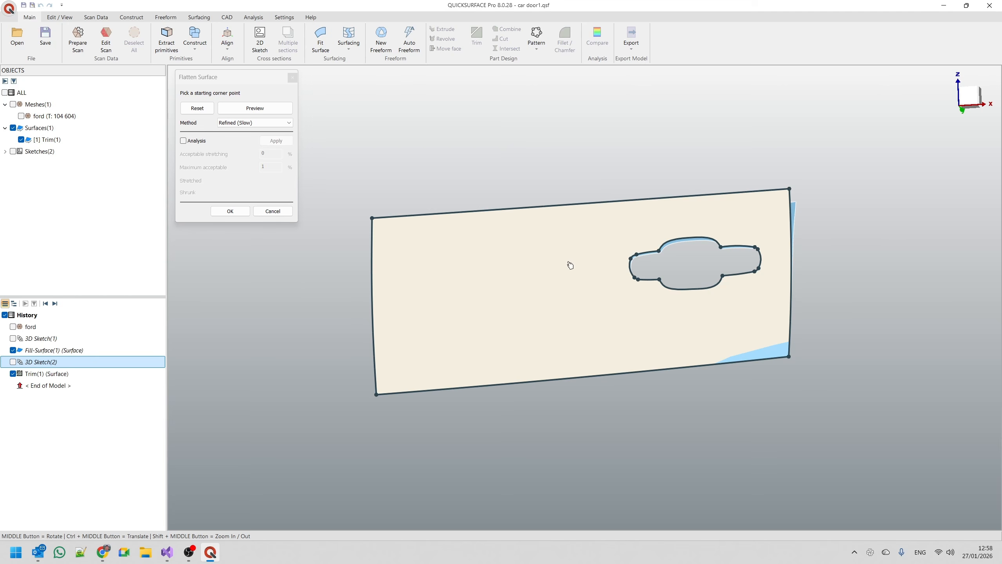
{"action": "left_click", "coordinate": [970, 97]}
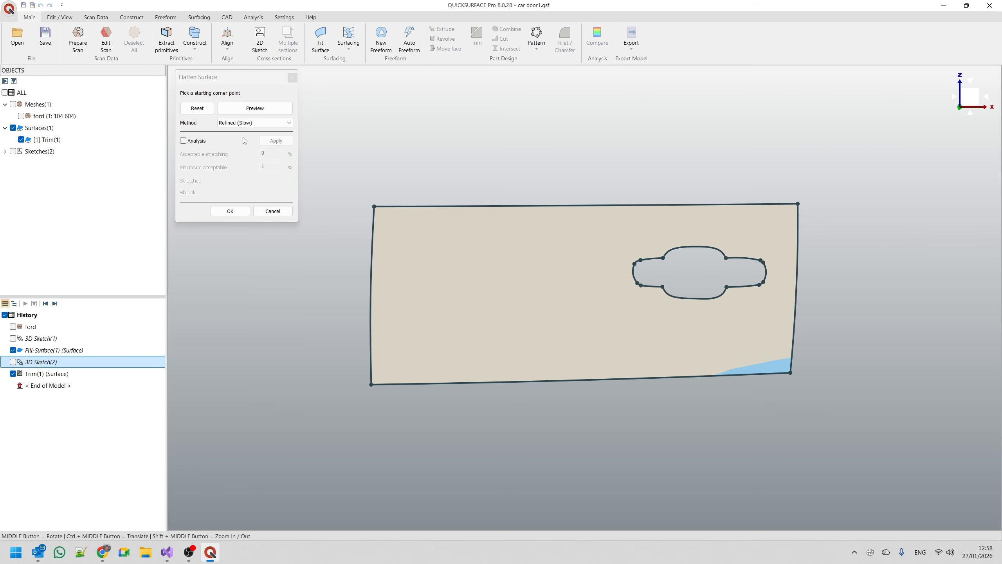
Enable the flattening analysis with acceptable stretching set to 1% and maximum acceptable set to 3%.
{"action": "left_click", "coordinate": [196, 142]}
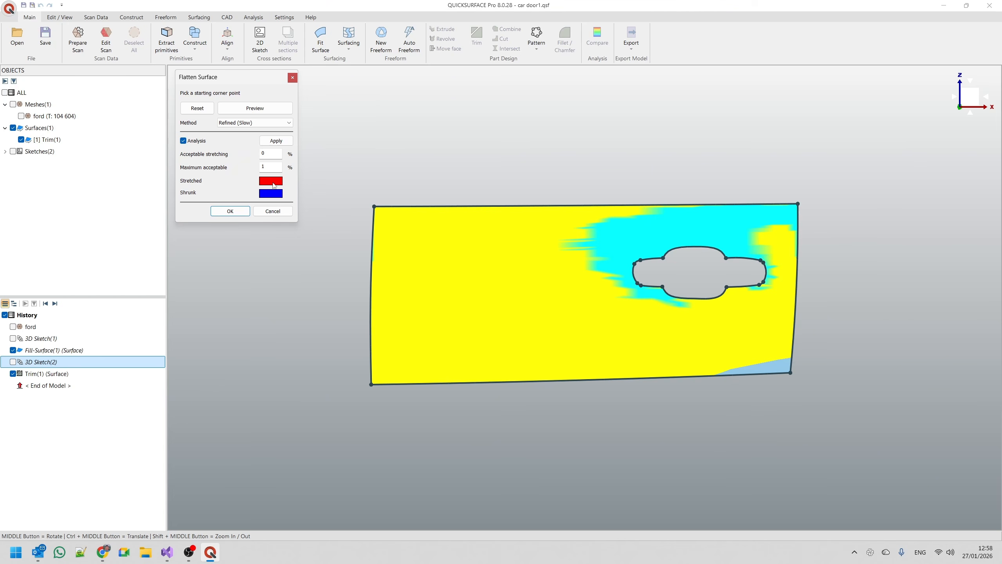
{"action": "mouse_move", "coordinate": [575, 240]}
{"action": "double_click", "coordinate": [271, 152]}
{"action": "type", "text": "1"}
{"action": "key", "text": "Tab"}
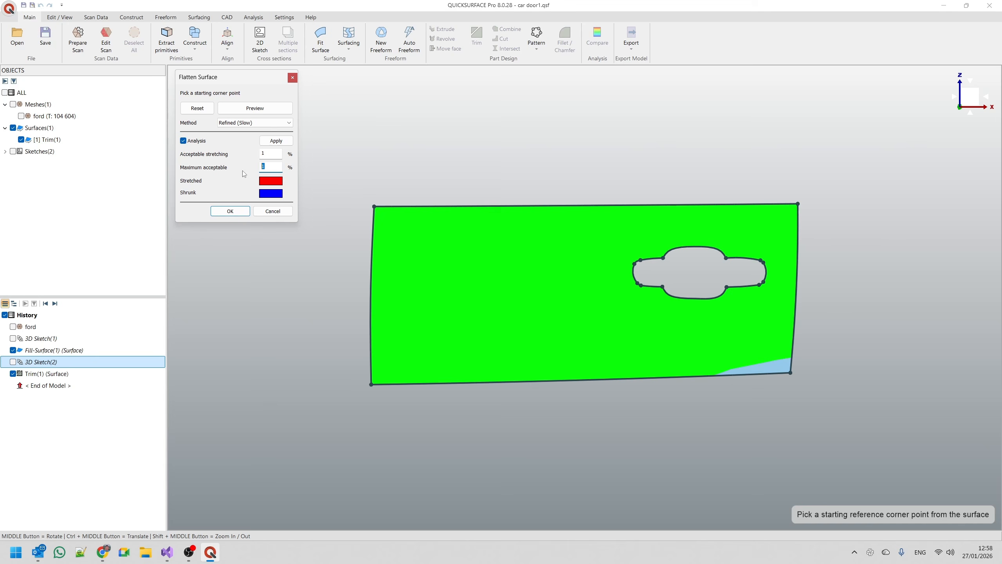
{"action": "left_click", "coordinate": [273, 153]}
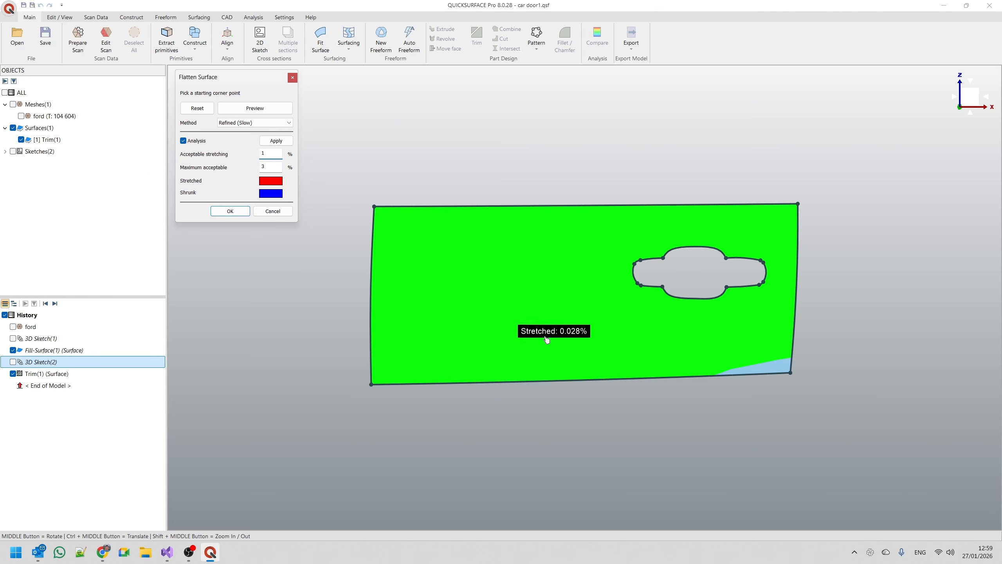
Inspect the stretch analysis, accept the flattening, and compare the flat outline with the trimmed door surface from several angles.
{"action": "middle_click_drag", "start_coordinate": [536, 338], "coordinate": [514, 136]}
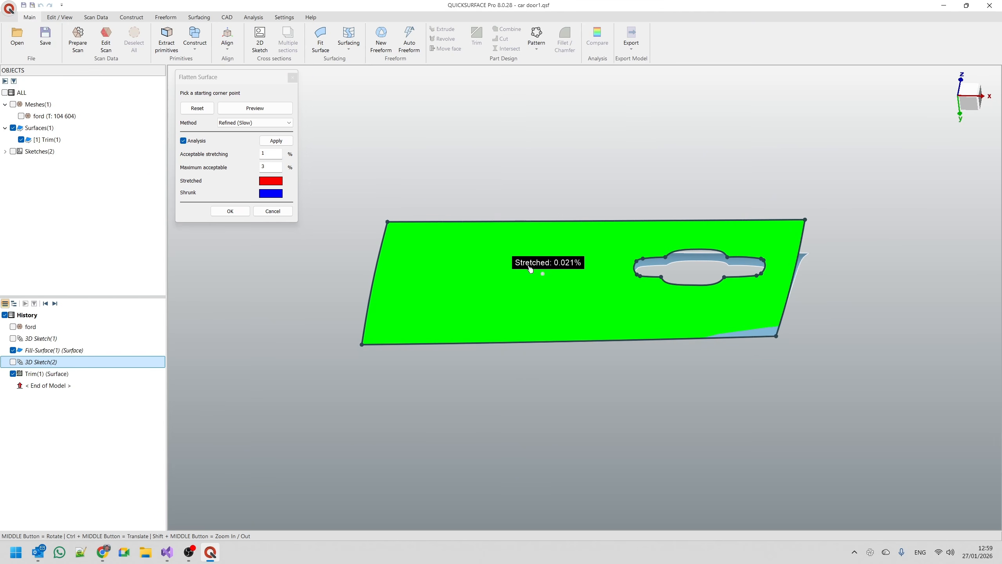
{"action": "middle_click_drag", "start_coordinate": [510, 268], "coordinate": [538, 374]}
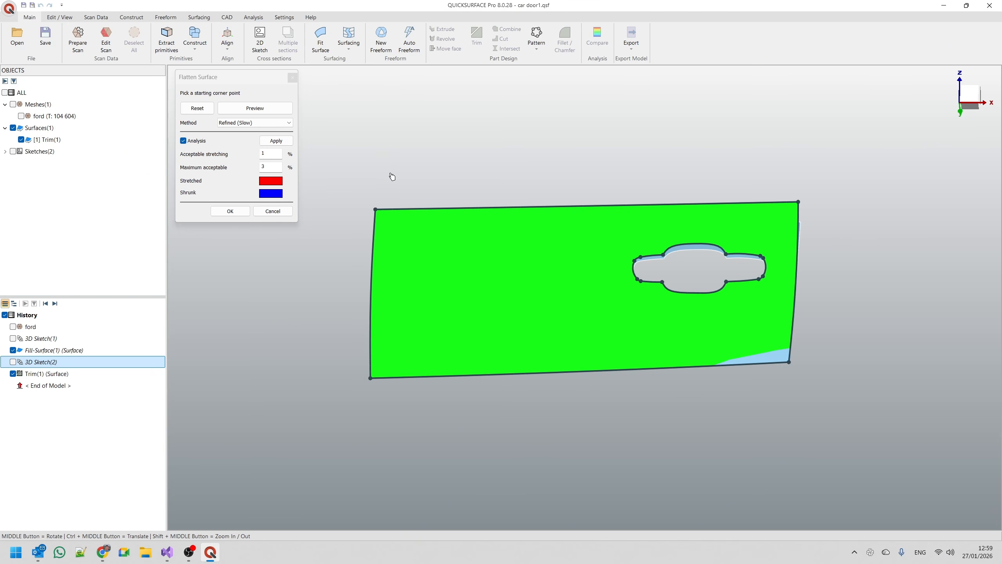
{"action": "left_click", "coordinate": [230, 211]}
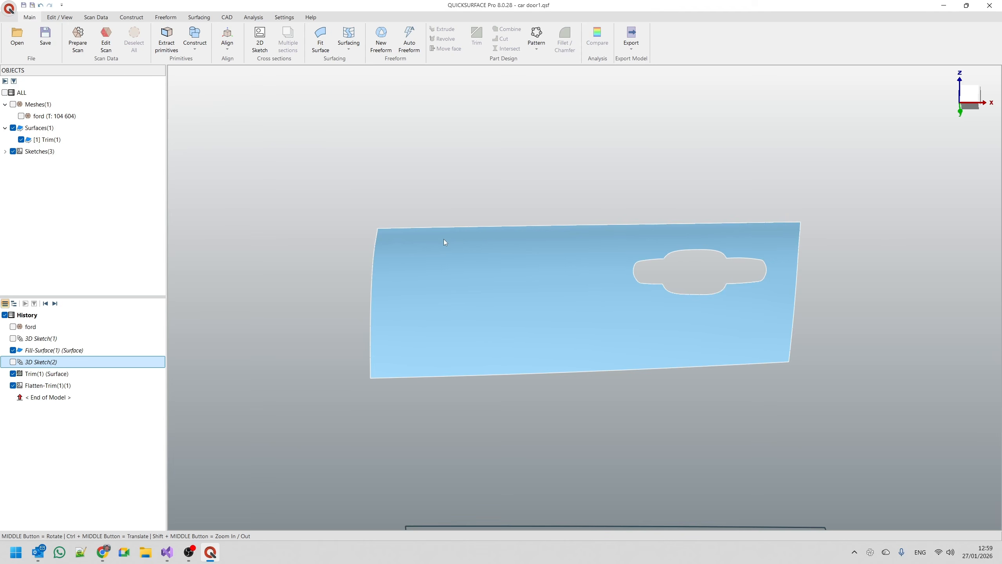
{"action": "scroll", "coordinate": [521, 217], "scroll_direction": "down", "scroll_amount": 5}
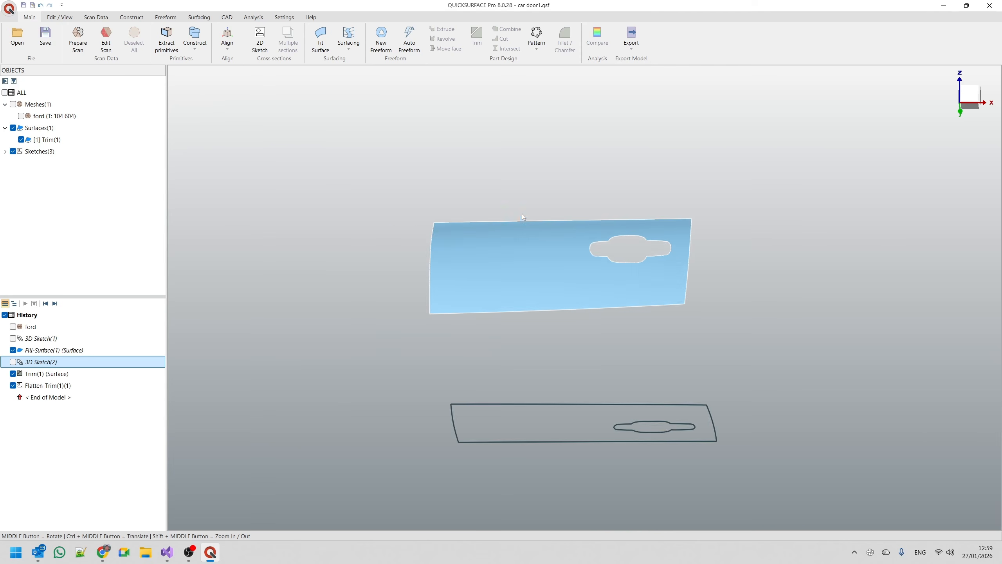
{"action": "left_click", "coordinate": [969, 95]}
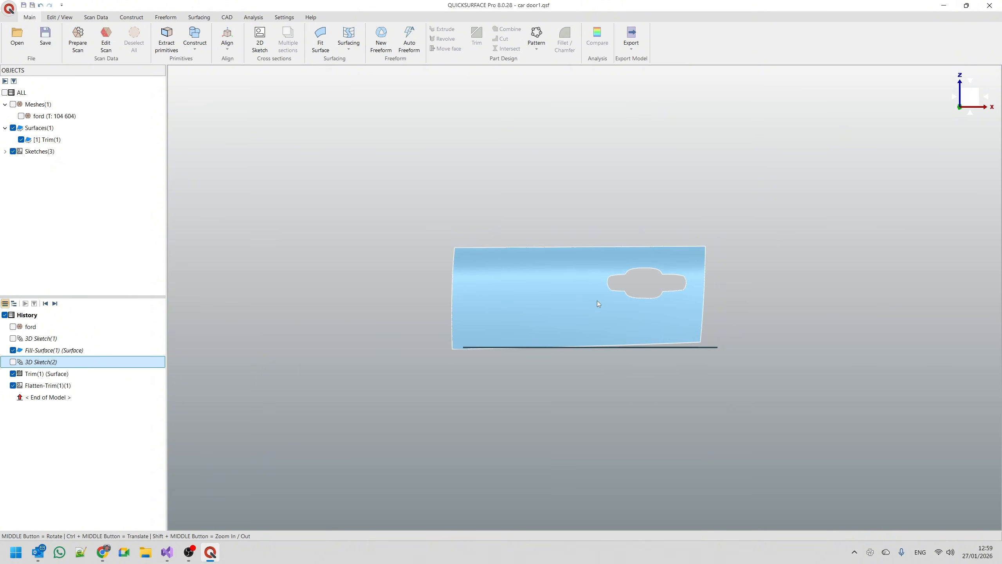
{"action": "middle_click_drag", "start_coordinate": [598, 303], "coordinate": [572, 361]}
{"action": "mouse_move", "coordinate": [970, 96]}
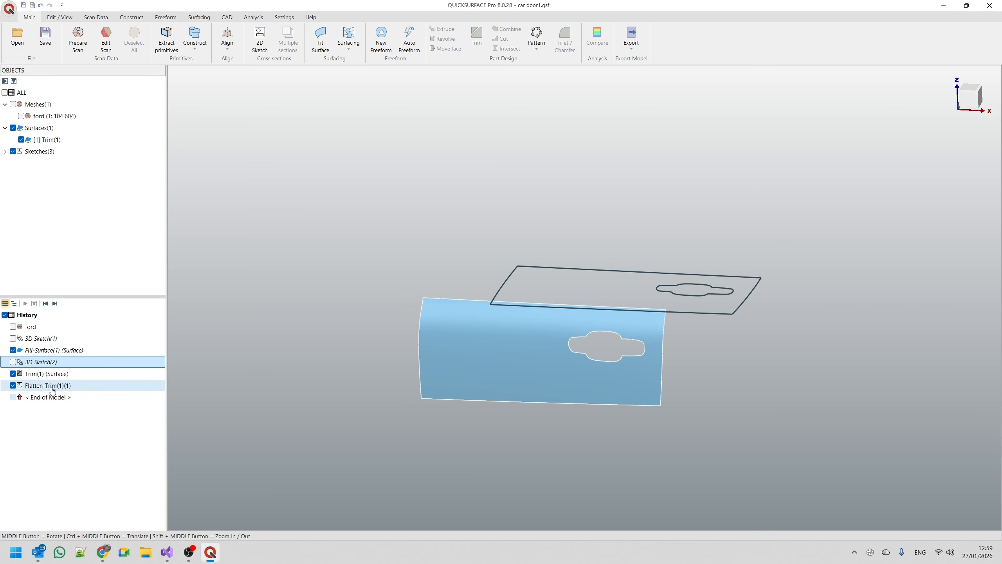
Open the flattened outline's sketch for editing, select all its curves and enable the manipulator.
{"action": "left_click", "coordinate": [66, 386]}
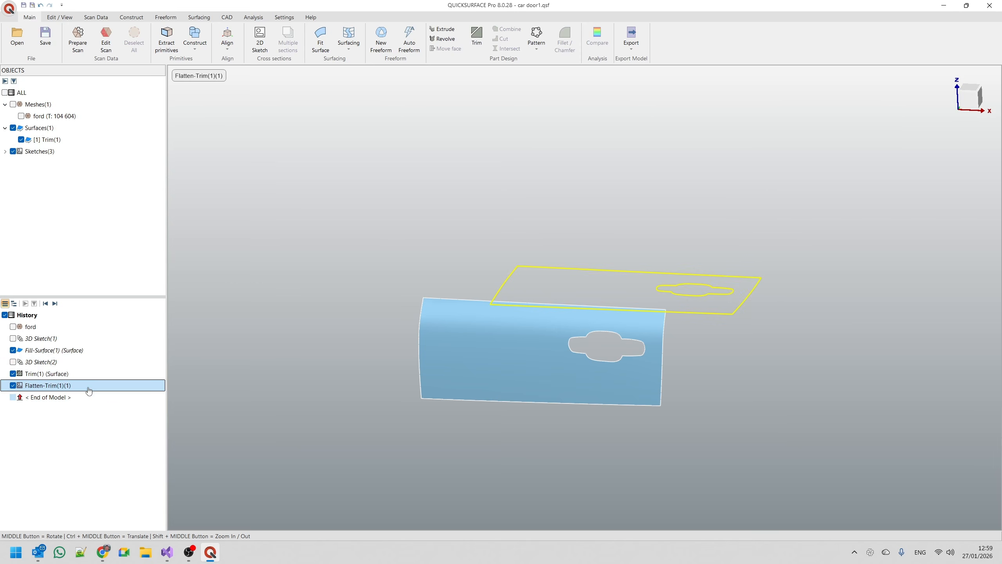
{"action": "right_click", "coordinate": [65, 386]}
{"action": "left_click", "coordinate": [95, 392]}
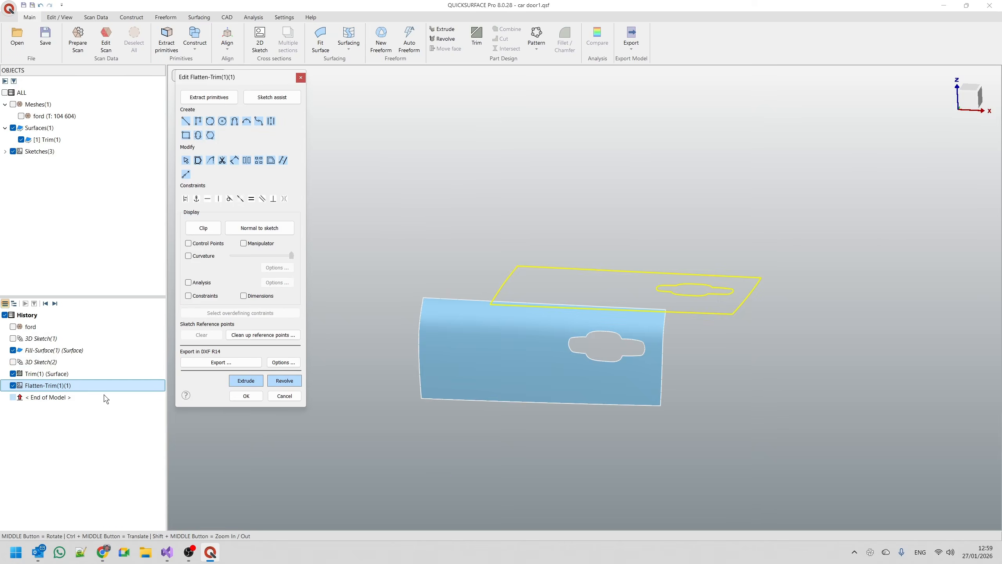
{"action": "scroll", "coordinate": [510, 351], "scroll_direction": "down", "scroll_amount": 2}
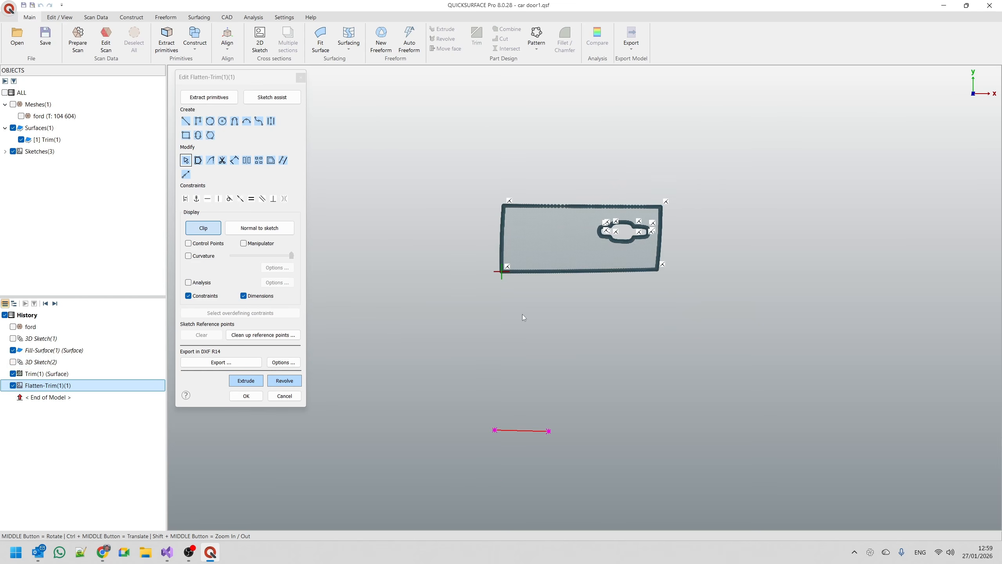
{"action": "scroll", "coordinate": [460, 234], "scroll_direction": "up", "scroll_amount": 4}
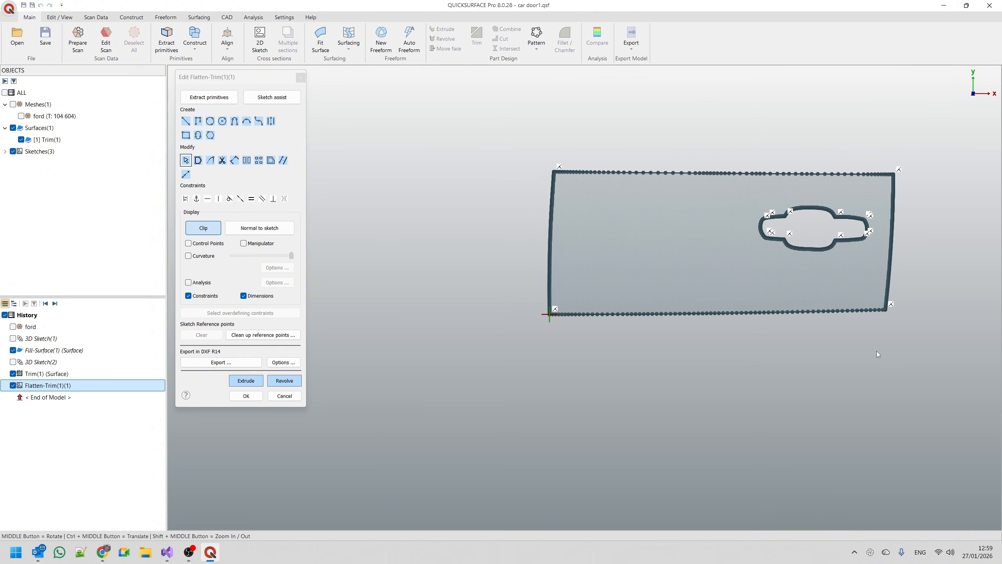
{"action": "mouse_move", "coordinate": [511, 114]}
{"action": "left_mouse_down"}
{"action": "mouse_move", "coordinate": [609, 182]}
{"action": "mouse_move", "coordinate": [963, 340]}
{"action": "mouse_move", "coordinate": [958, 347]}
{"action": "left_mouse_up"}
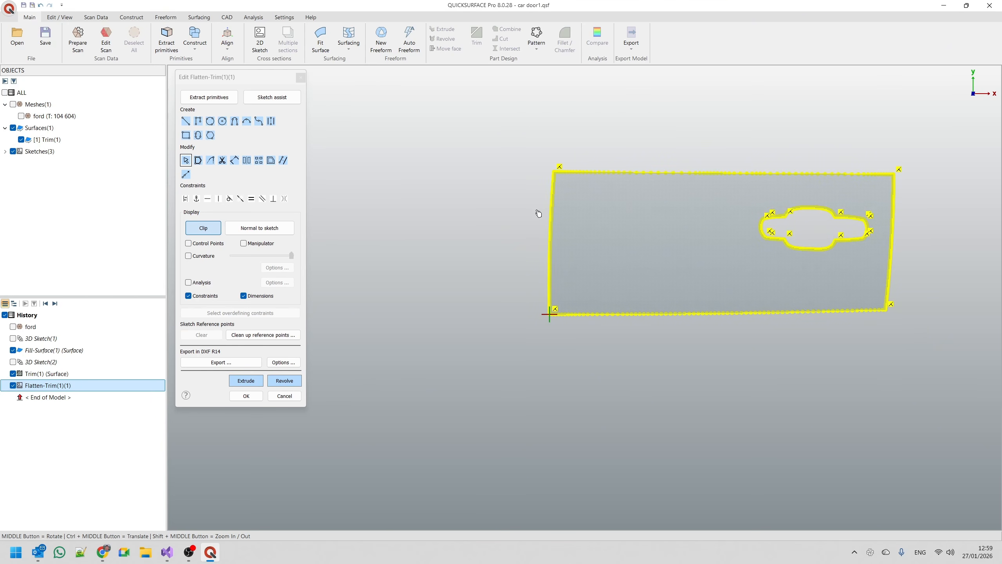
{"action": "left_click", "coordinate": [243, 243]}
Move and rotate the flattened outline with the manipulator, leaving it level and slightly up and right of the sketch origin, and deselect it.
{"action": "left_click_drag", "start_coordinate": [807, 212], "coordinate": [811, 206]}
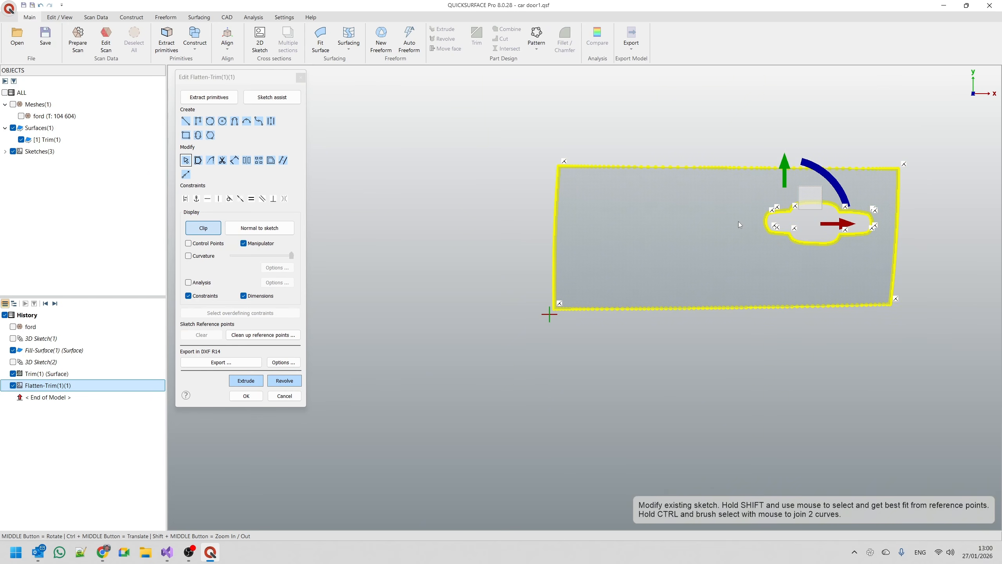
{"action": "left_click_drag", "start_coordinate": [842, 201], "coordinate": [851, 255]}
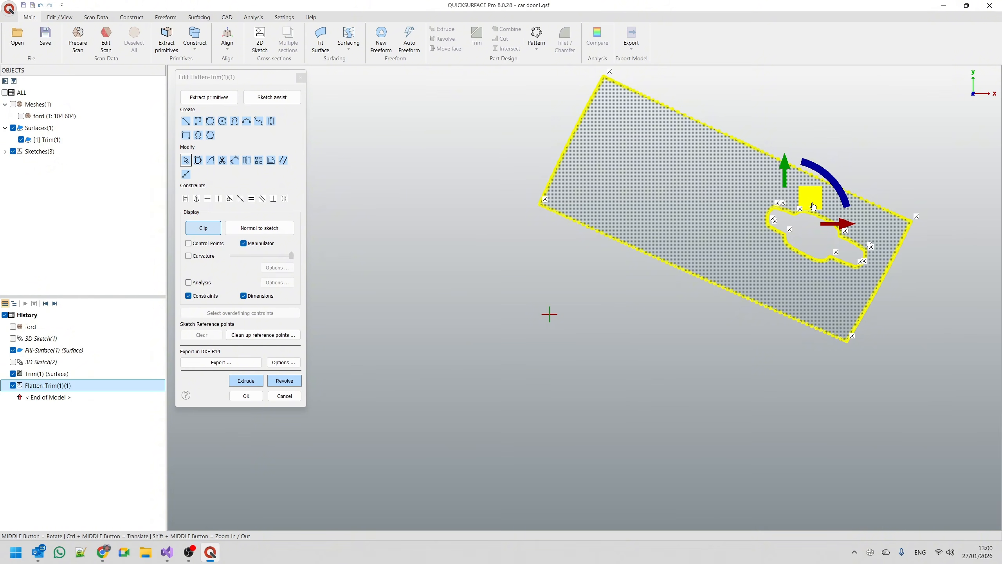
{"action": "mouse_move", "coordinate": [810, 198]}
{"action": "left_mouse_down"}
{"action": "mouse_move", "coordinate": [852, 178]}
{"action": "mouse_move", "coordinate": [798, 139]}
{"action": "left_mouse_up"}
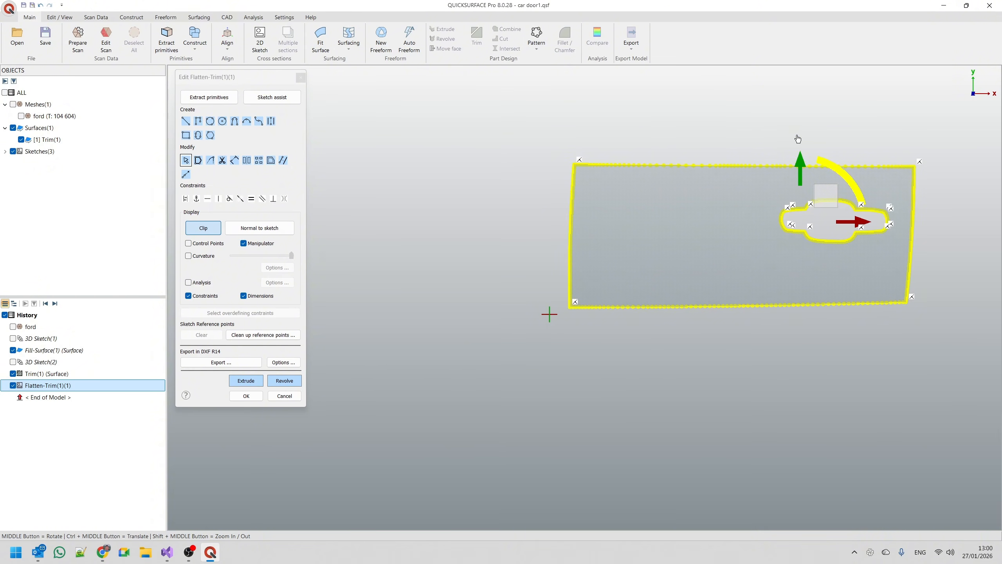
{"action": "left_click_drag", "start_coordinate": [830, 200], "coordinate": [815, 203]}
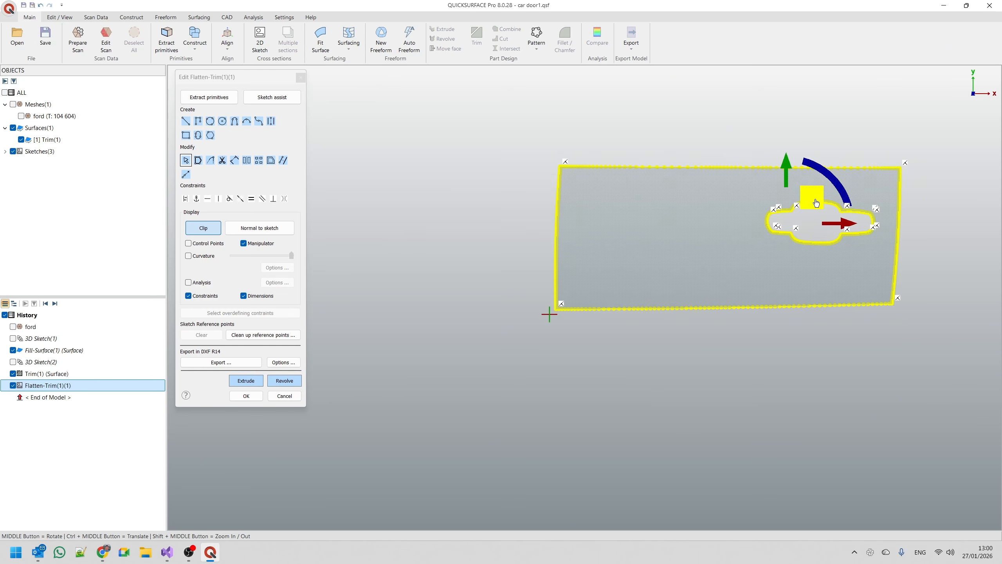
{"action": "left_click", "coordinate": [792, 327]}
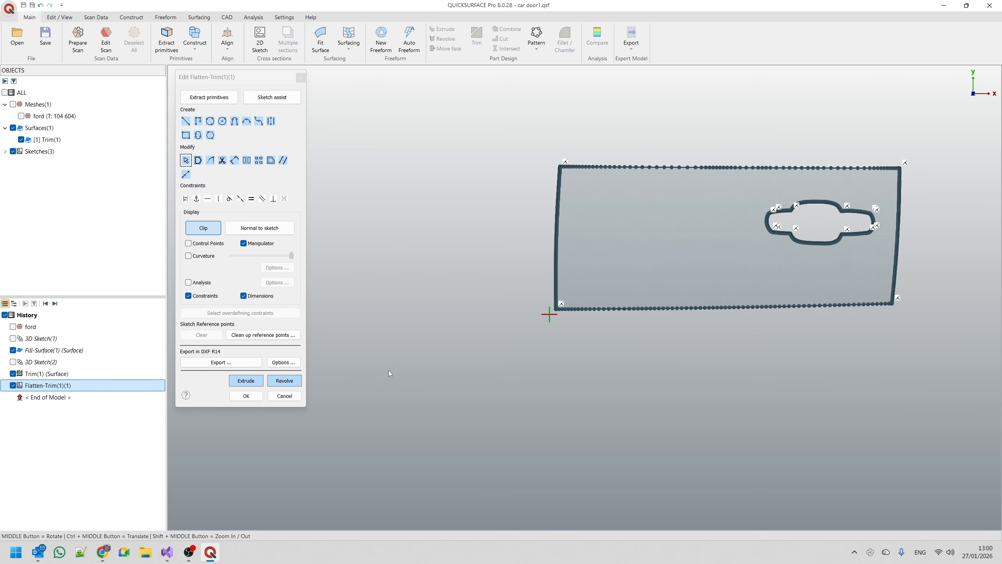
Set the sketch export format to DXF R14 (with spline support).
{"action": "scroll", "coordinate": [389, 369], "scroll_direction": "down", "scroll_amount": 3}
{"action": "scroll", "coordinate": [641, 305], "scroll_direction": "up", "scroll_amount": 2}
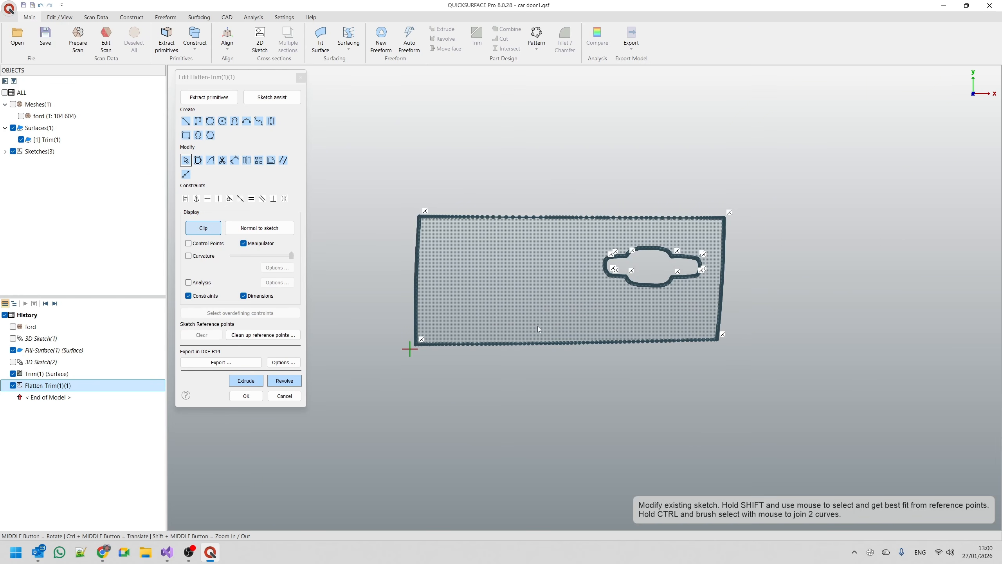
{"action": "left_click", "coordinate": [292, 366]}
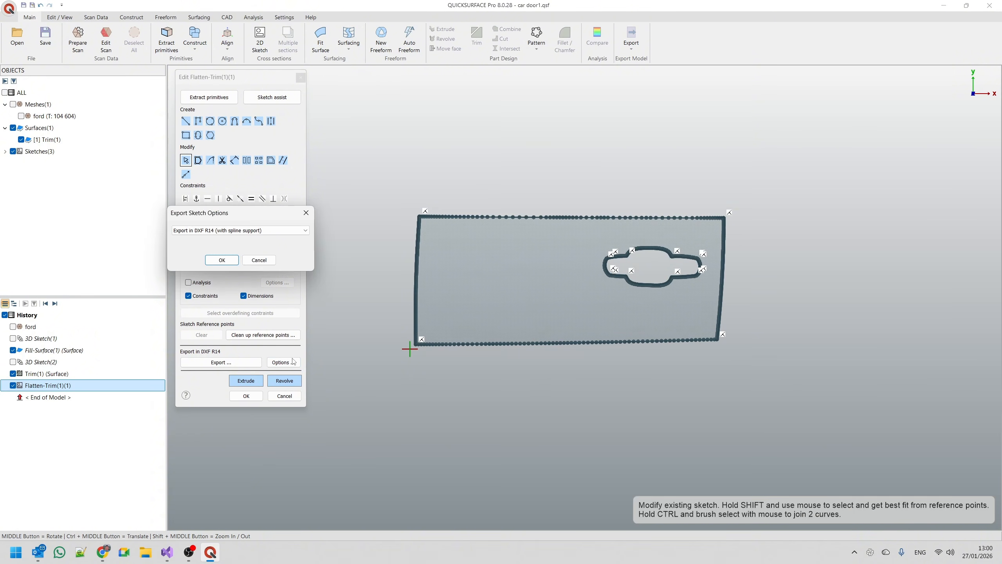
{"action": "left_click", "coordinate": [281, 231]}
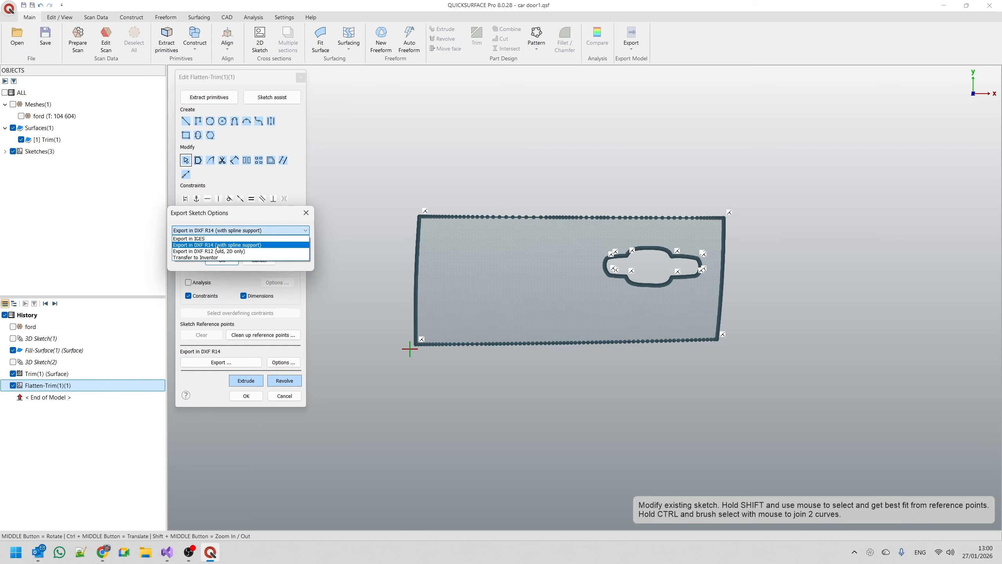
{"action": "left_click", "coordinate": [260, 245]}
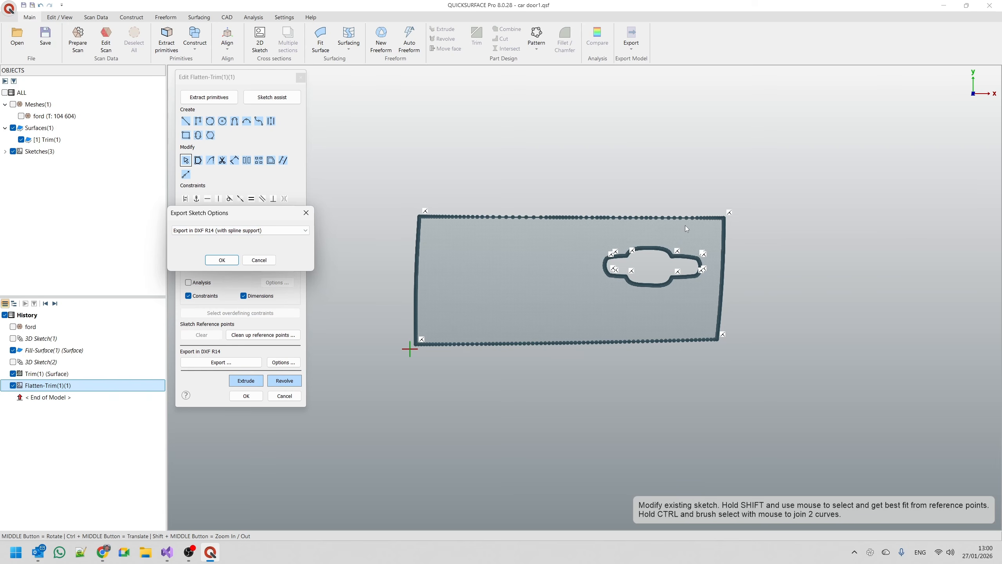
{"action": "left_click", "coordinate": [222, 260]}
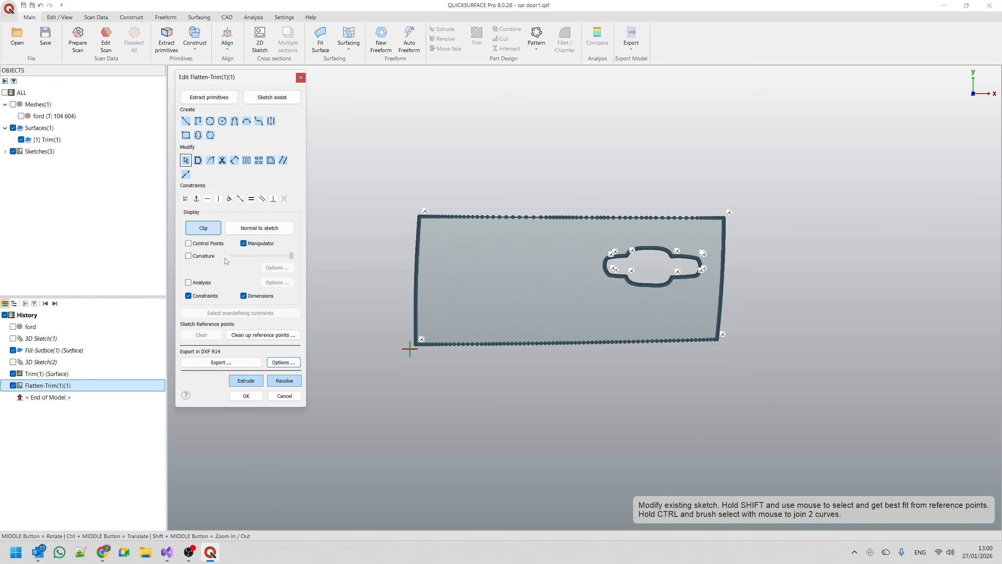
Export the flattened sketch as Flatten-Trim(1)(1).dxf to the DATA\TEMP folder on drive E, replacing the existing file.
{"action": "left_click", "coordinate": [231, 362]}
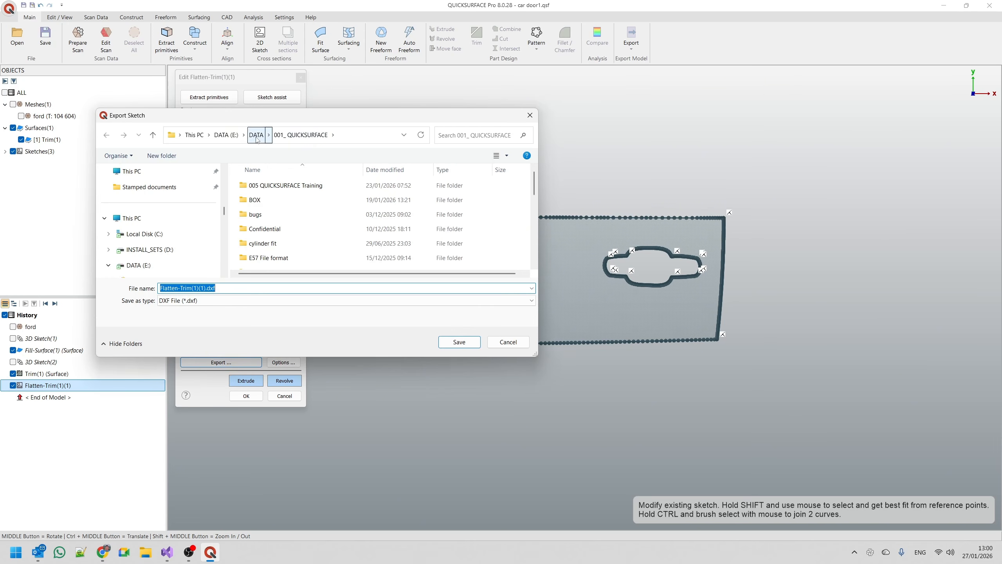
{"action": "left_click", "coordinate": [256, 136]}
{"action": "scroll", "coordinate": [270, 221], "scroll_direction": "down", "scroll_amount": 2}
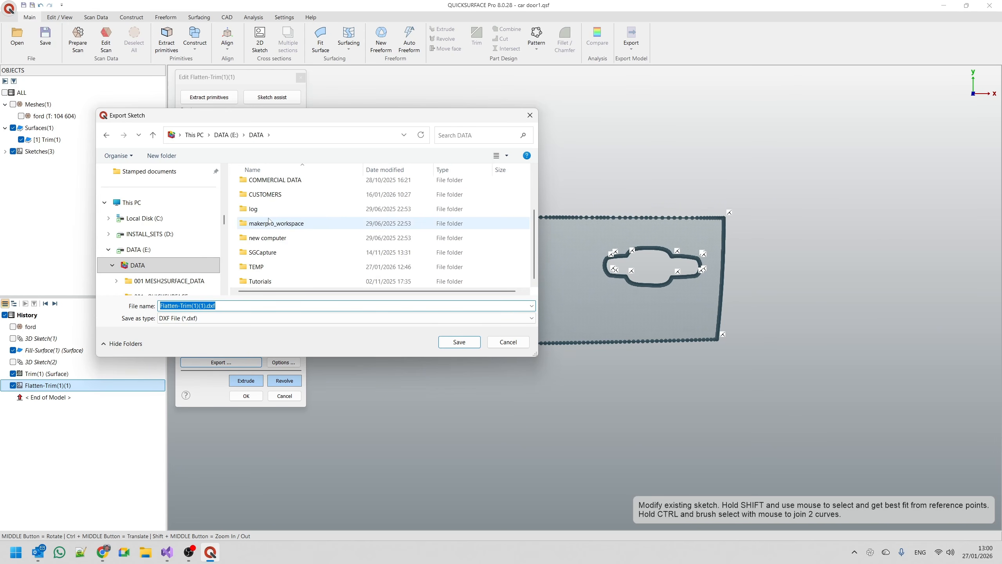
{"action": "double_click", "coordinate": [270, 267]}
{"action": "left_click", "coordinate": [459, 342]}
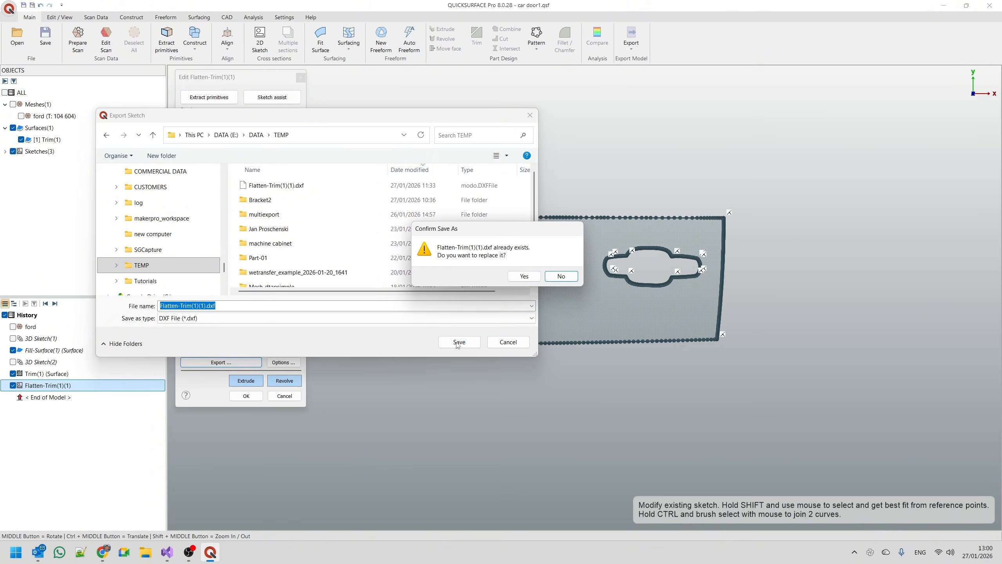
{"action": "left_click", "coordinate": [523, 277]}
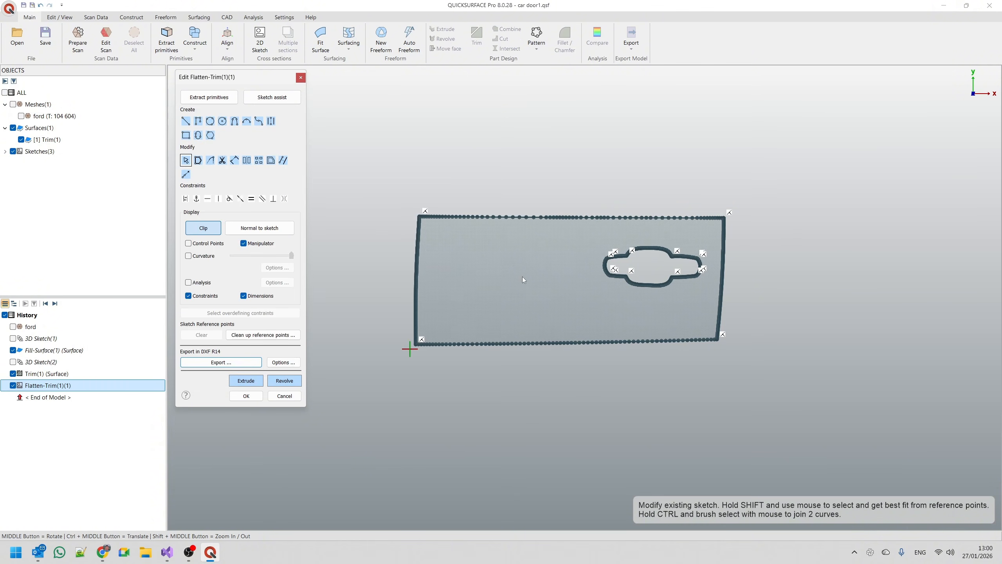
Accept the flattened sketch, show the ford mesh, and inspect the trimmed surface against the scanned rear door.
{"action": "left_click", "coordinate": [256, 396]}
{"action": "mouse_move", "coordinate": [467, 375]}
{"action": "middle_mouse_down"}
{"action": "mouse_move", "coordinate": [447, 405]}
{"action": "mouse_move", "coordinate": [410, 422]}
{"action": "middle_mouse_up"}
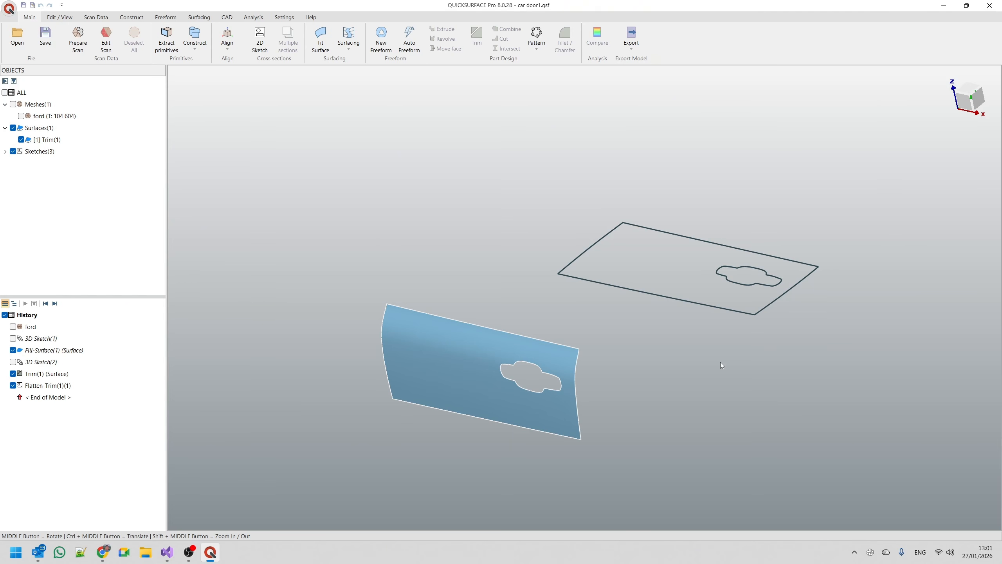
{"action": "left_click", "coordinate": [21, 115]}
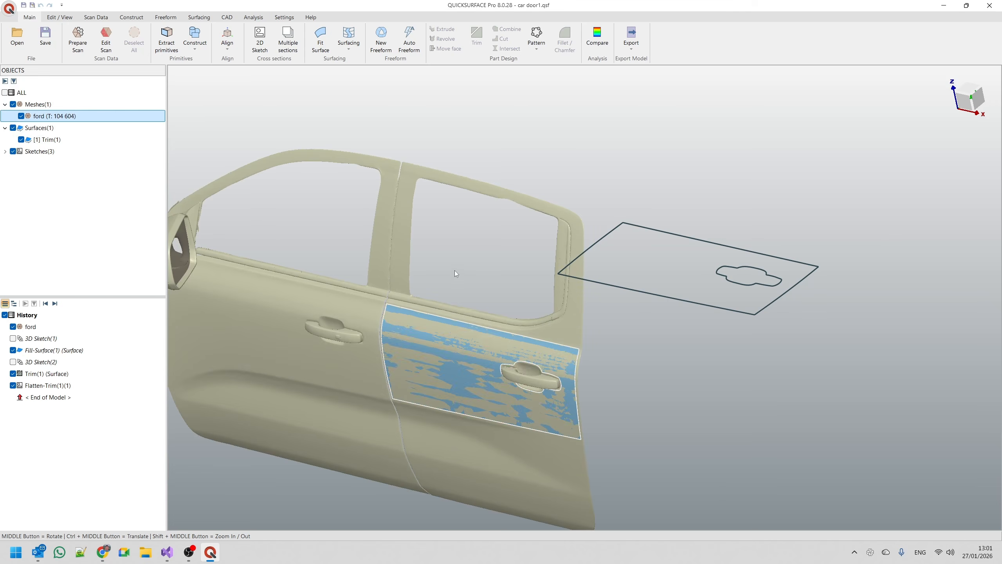
{"action": "scroll", "coordinate": [440, 384], "scroll_direction": "up", "scroll_amount": 5}
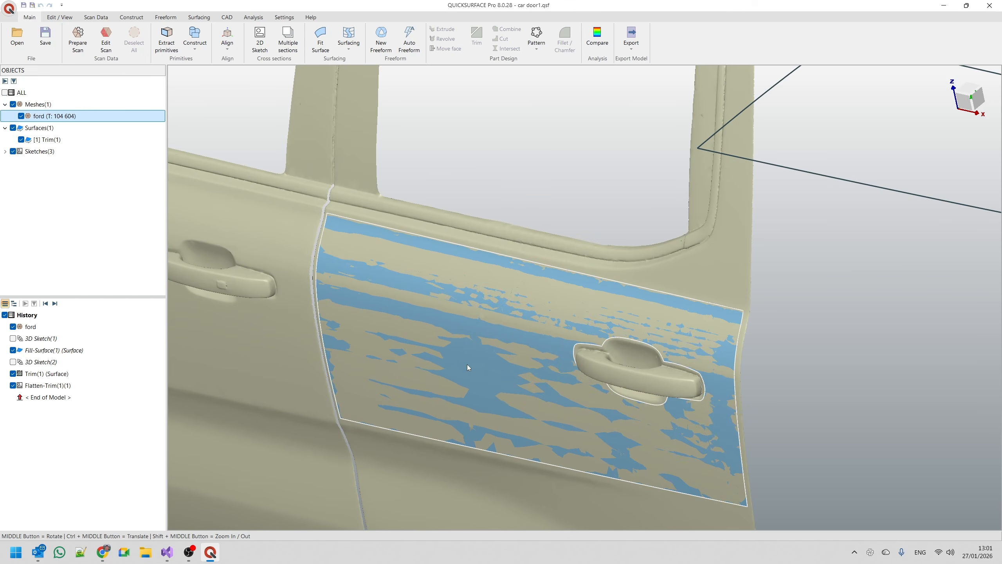
{"action": "scroll", "coordinate": [587, 369], "scroll_direction": "down", "scroll_amount": 5}
{"action": "scroll", "coordinate": [567, 401], "scroll_direction": "up", "scroll_amount": 3}
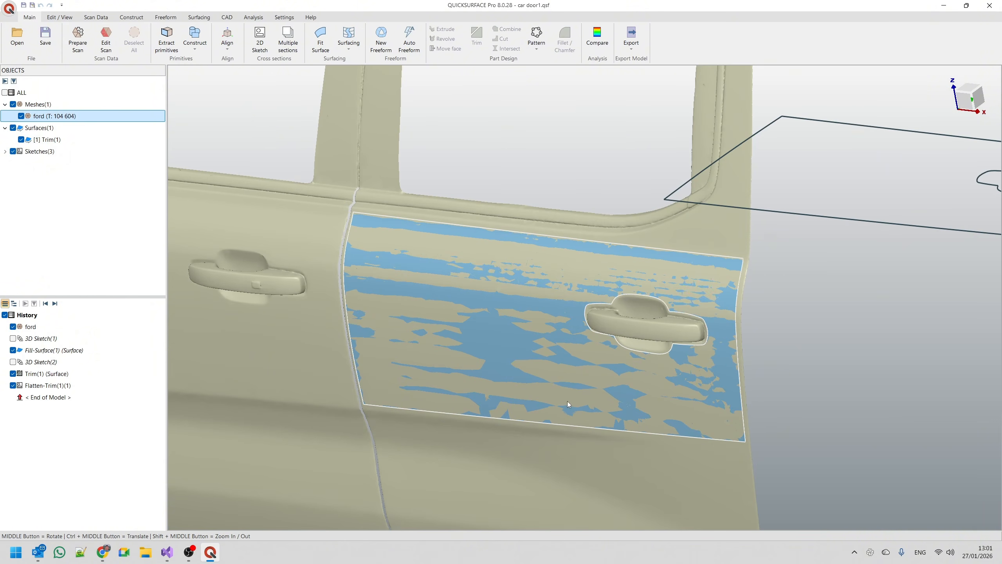